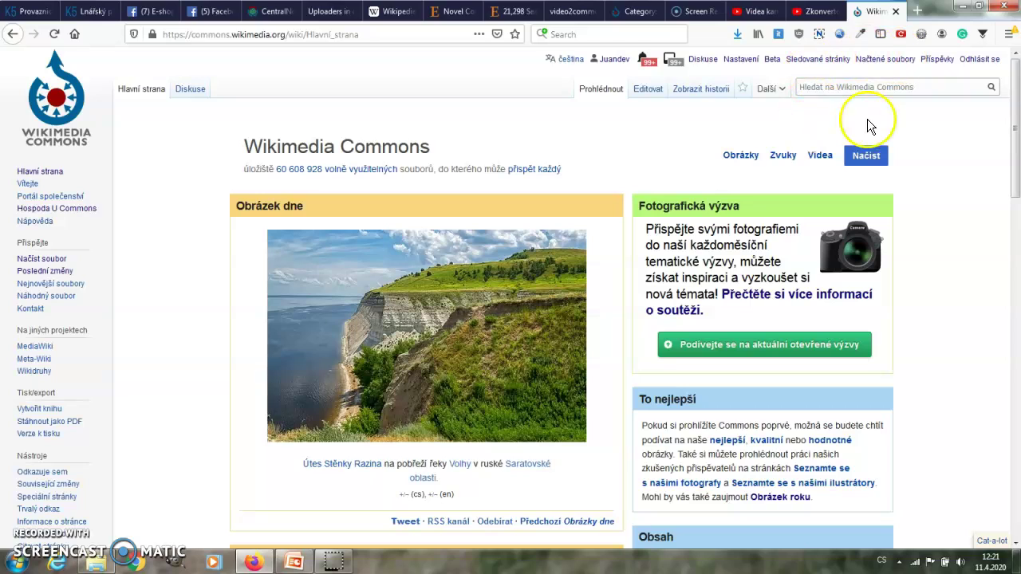
- Search Wikimedia Commons for the uploader's user page and open its "Online Commons konvertor videa Video2commons" link
click(833, 92)
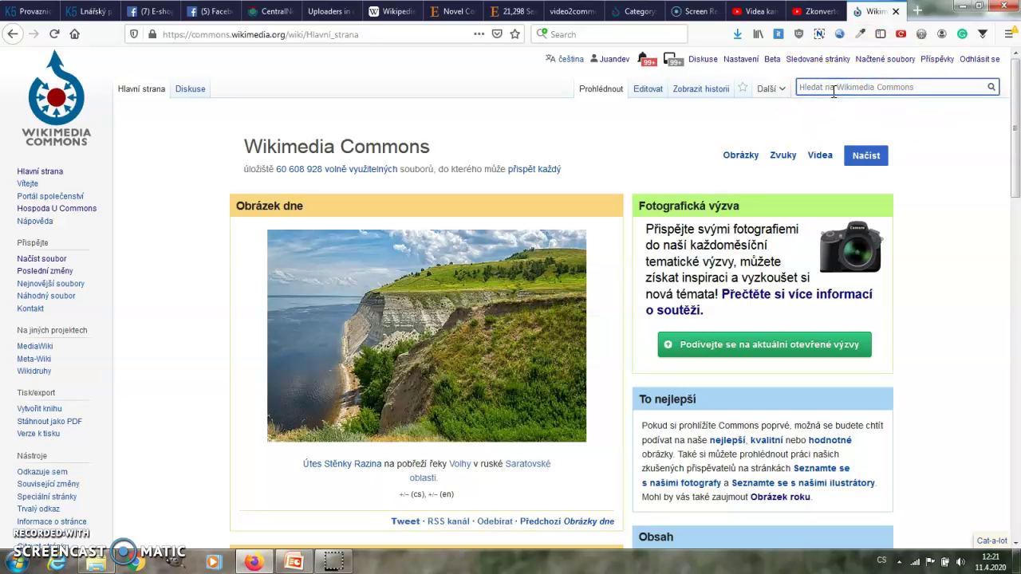
text(user)
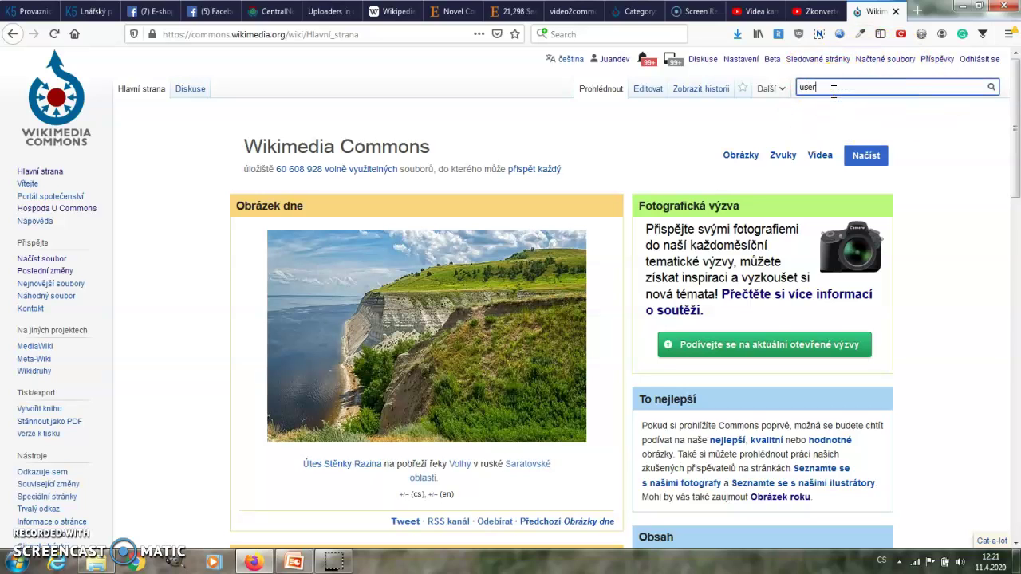
text(:Juandev)
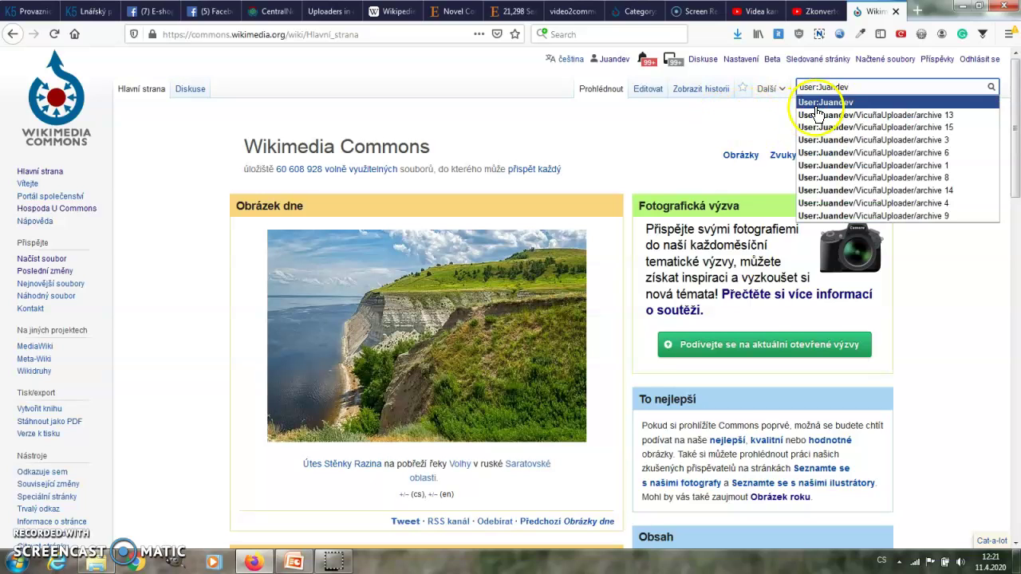
click(825, 107)
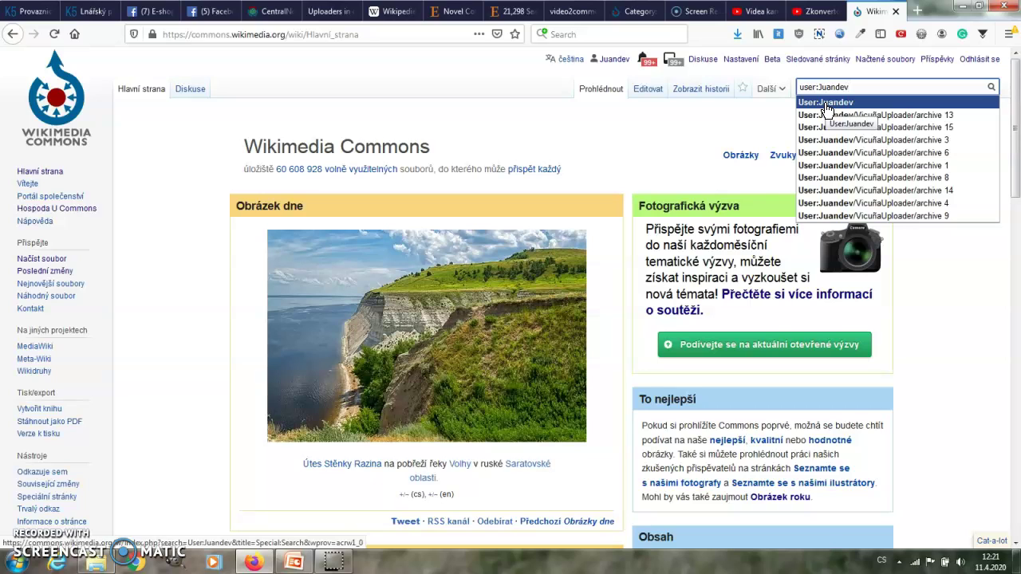
click(826, 103)
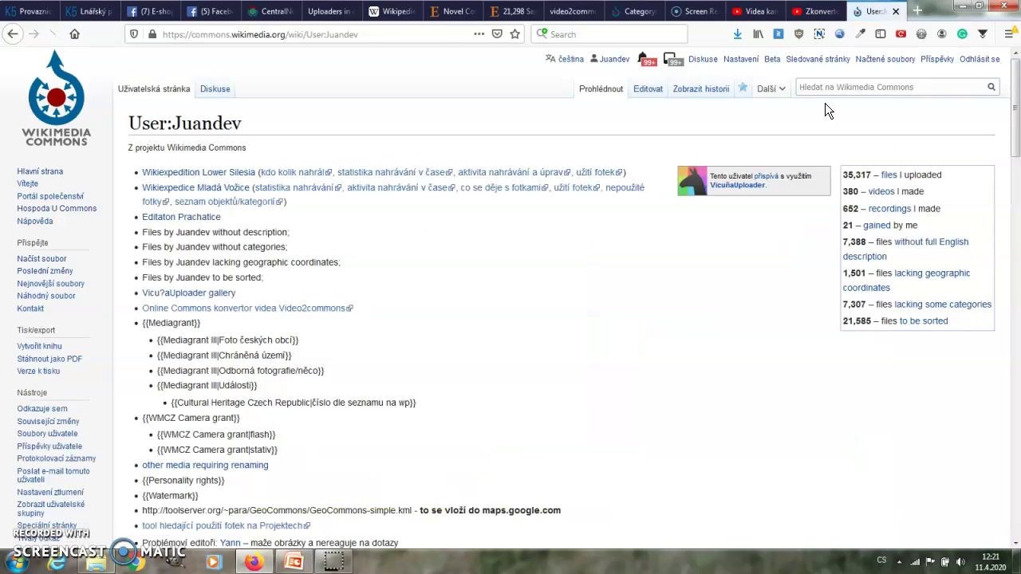
click(529, 251)
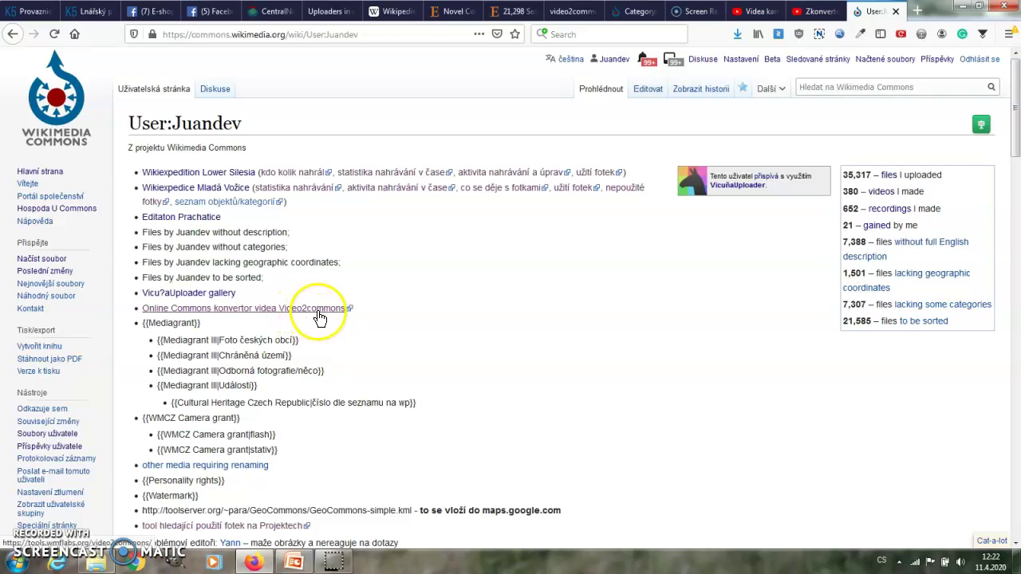
click(225, 308)
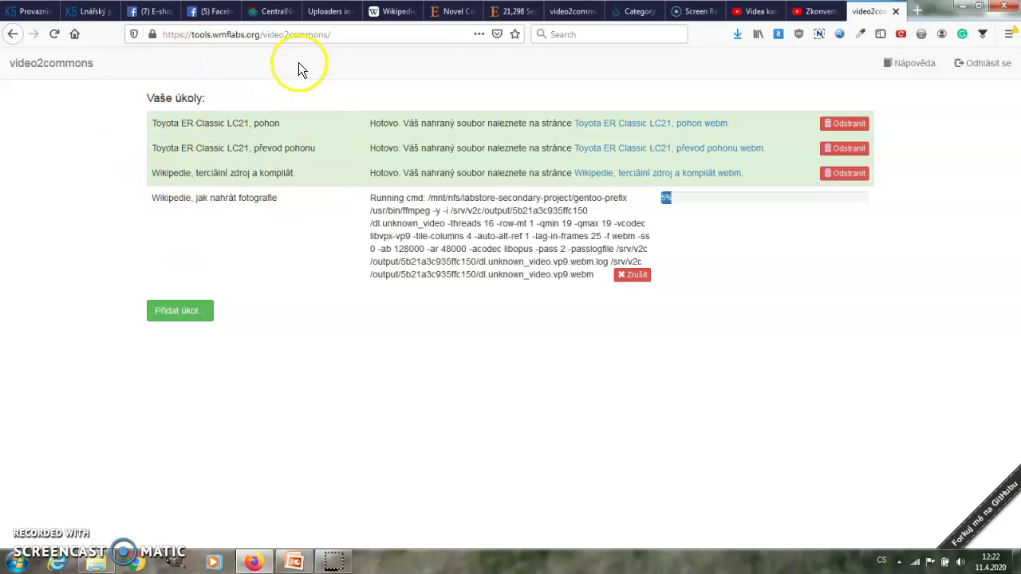
- Remove the three completed Toyota ER Classic LC21 and Wikipedie, terciální zdroj a kompilát conversions from the task list
click(848, 124)
click(848, 124)
click(848, 124)
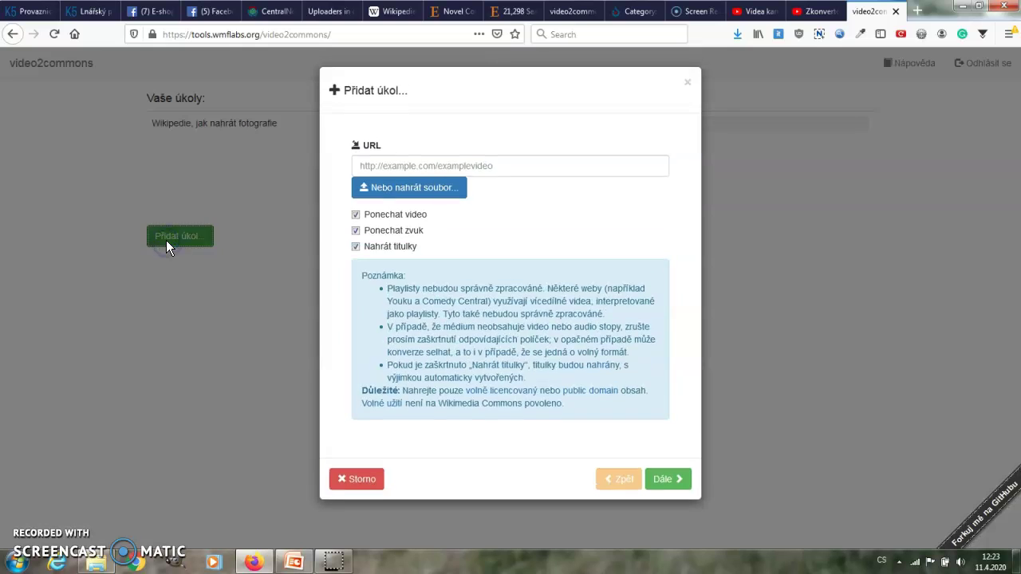
- Add a new task and upload the video VID_20200126_122403 from the folder Fotky > Nahrát na Commons > Propálená karma
click(172, 238)
click(387, 160)
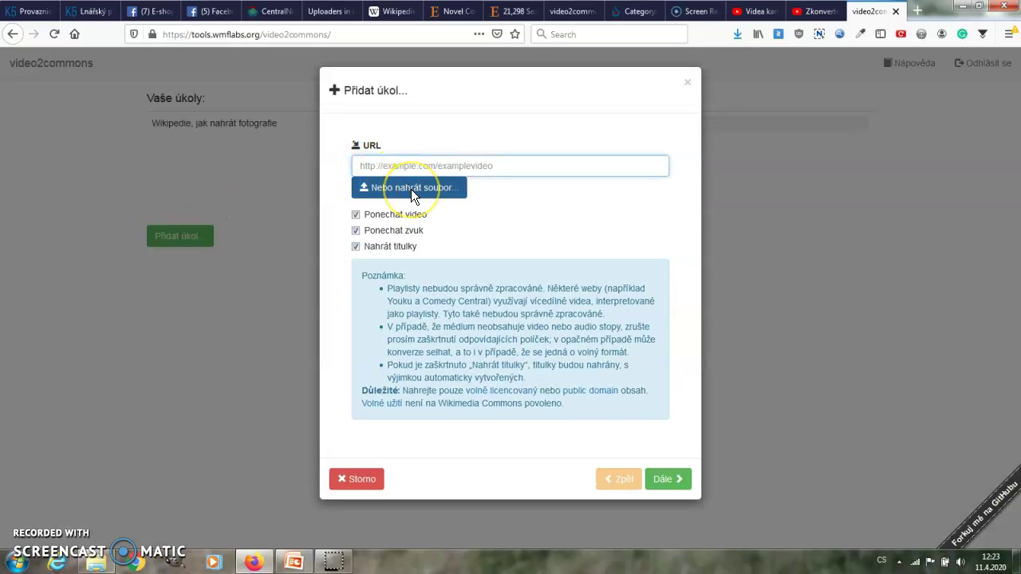
click(411, 189)
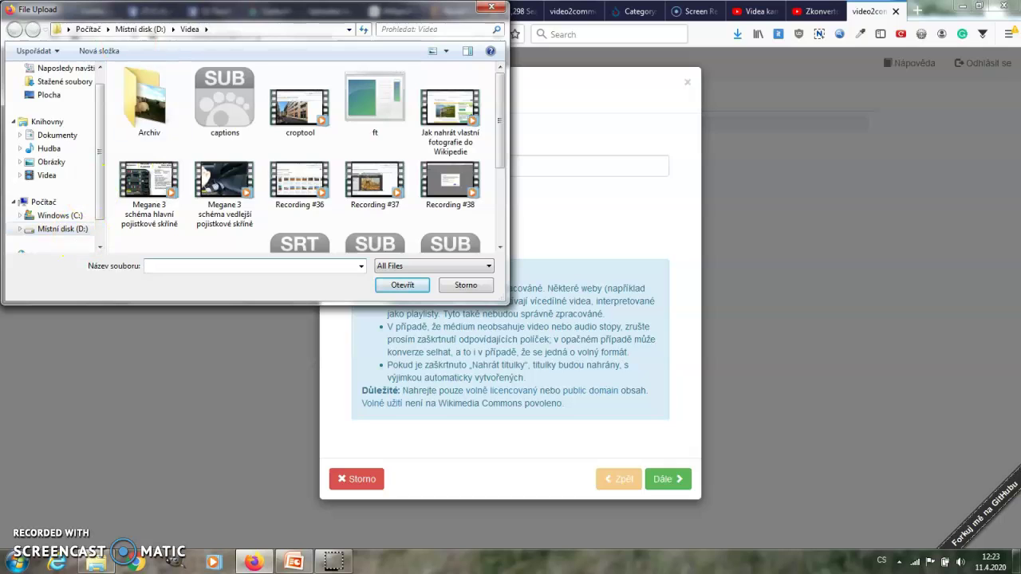
click(150, 28)
double_click(140, 84)
double_click(169, 249)
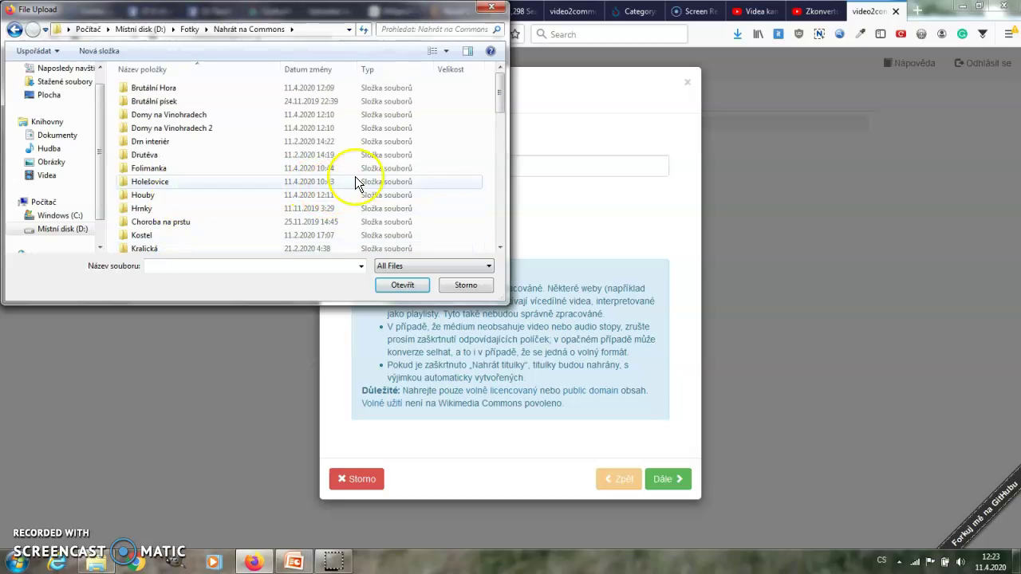
drag(498, 95, 510, 177)
double_click(191, 178)
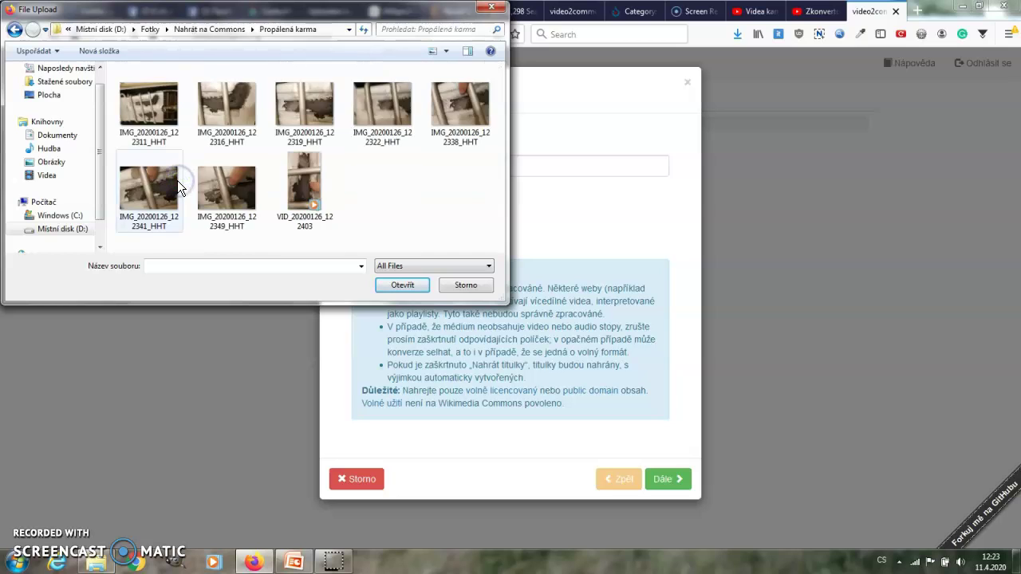
click(307, 199)
double_click(305, 198)
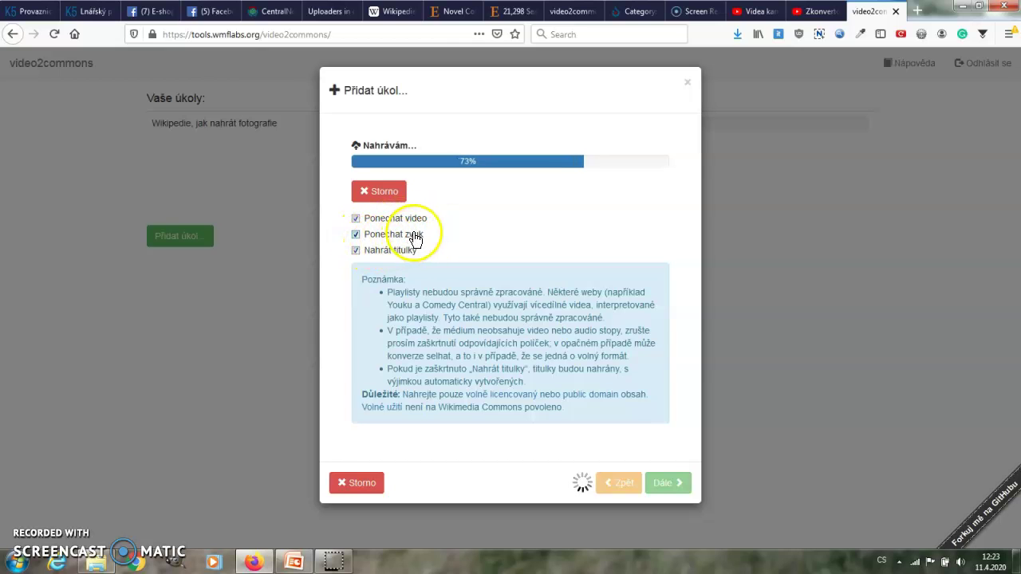
- Turn off keeping the audio and uploading subtitles for the video, and continue to the file name and description page
click(356, 235)
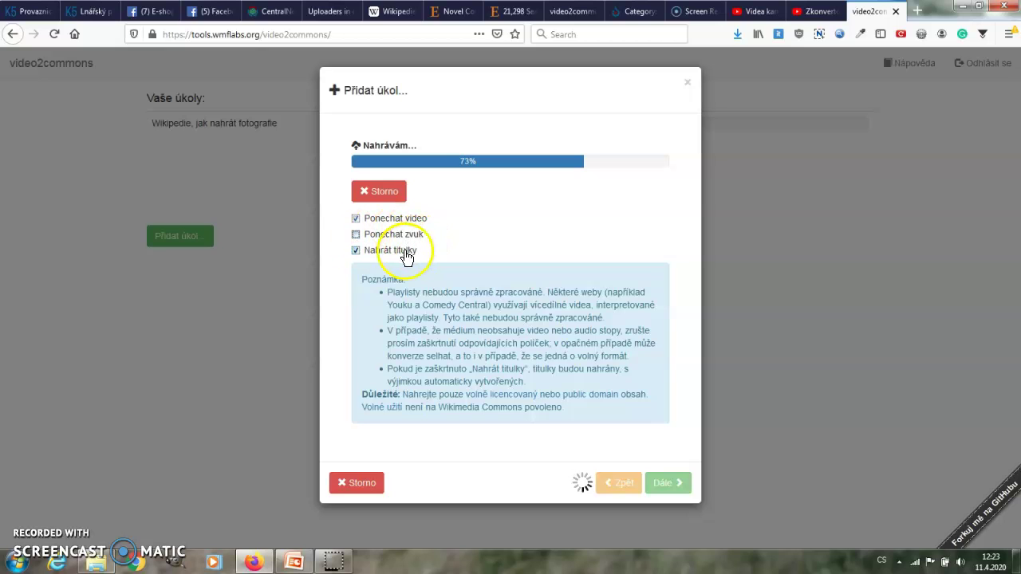
click(356, 250)
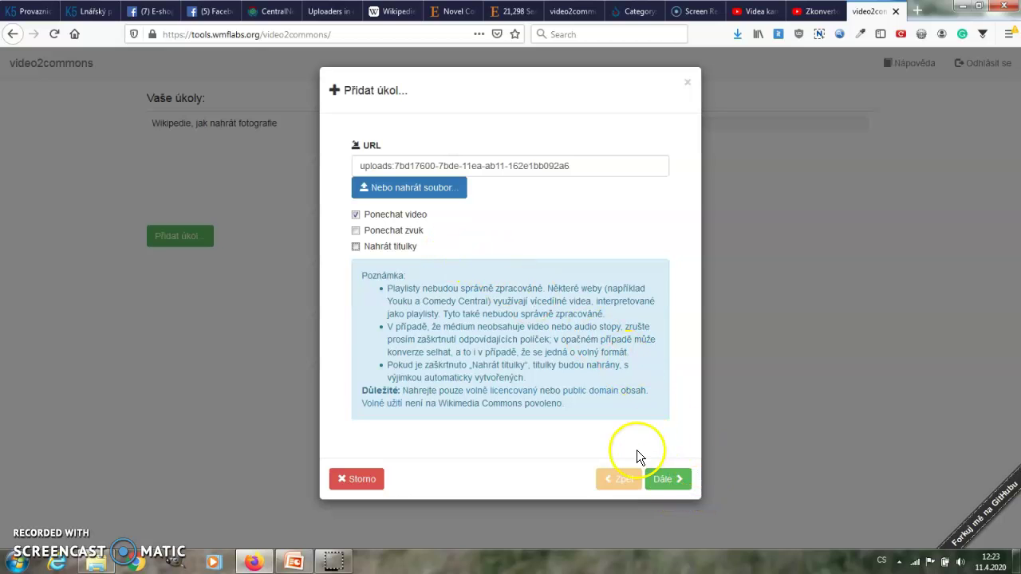
click(666, 479)
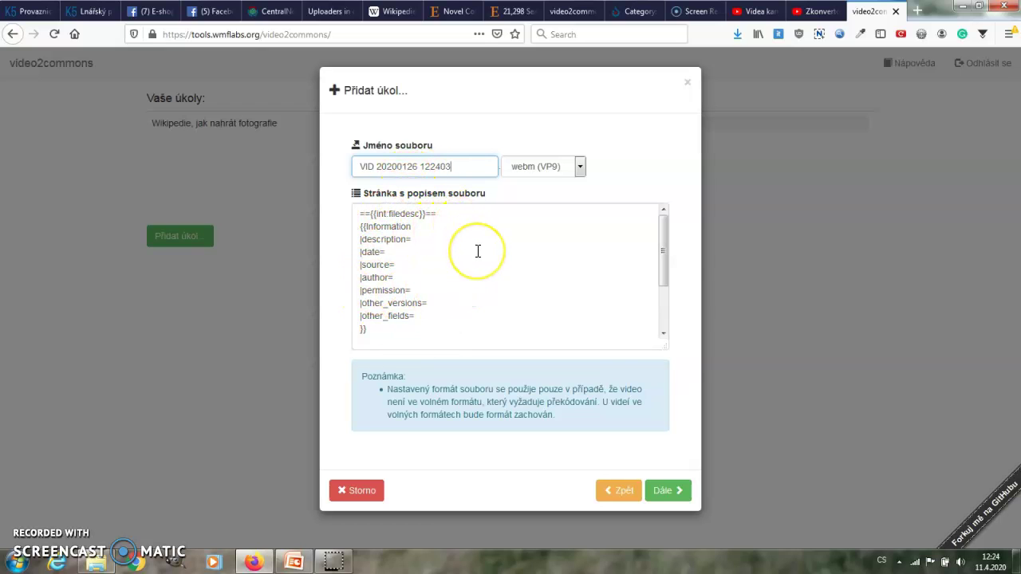
- Rename the file as "Mora PO 35, propálený výměník" and choose the webm (VP9) format
click(460, 168)
drag(460, 168, 360, 167)
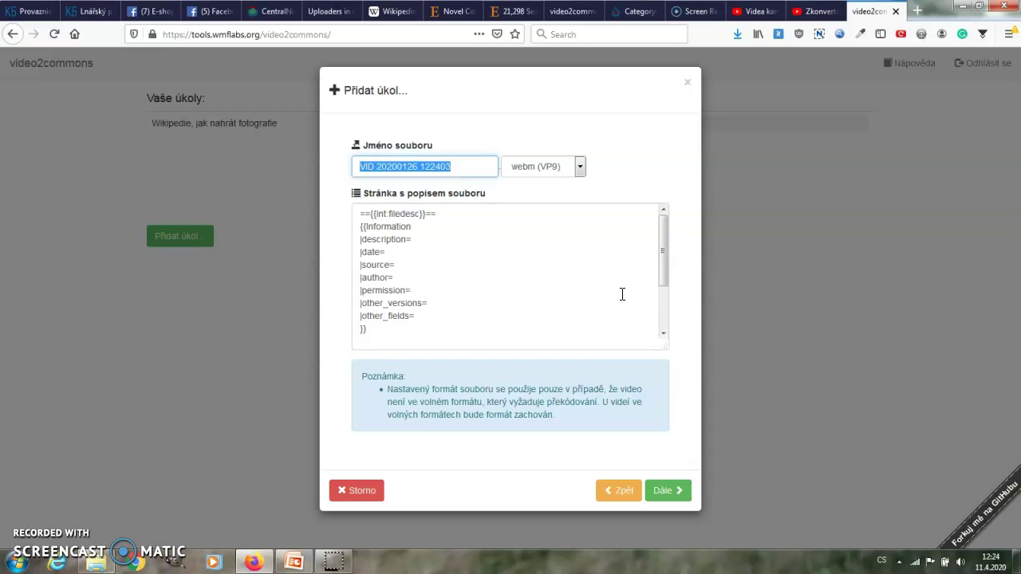
text(Mora PO 35, propálený výměník)
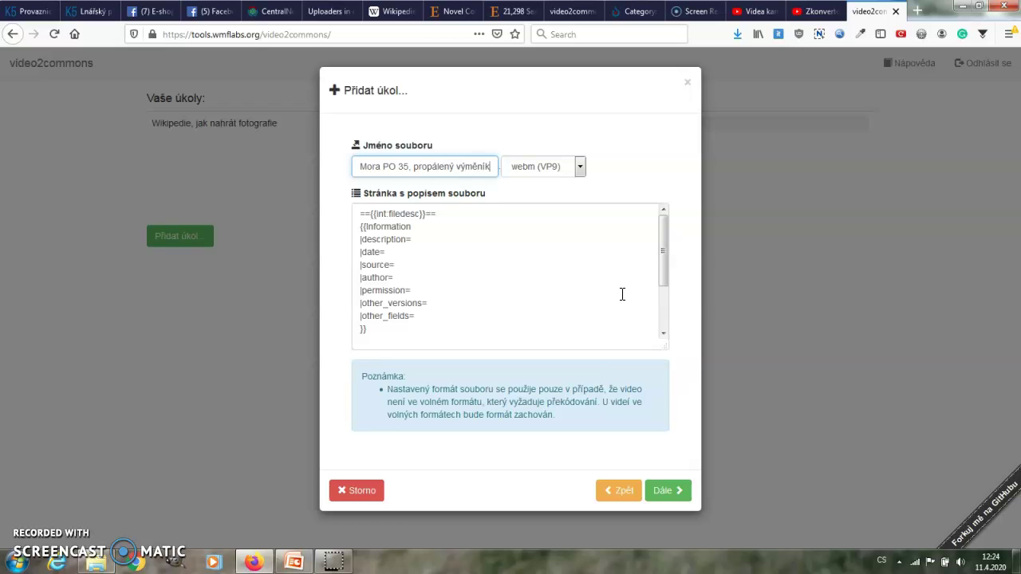
click(580, 165)
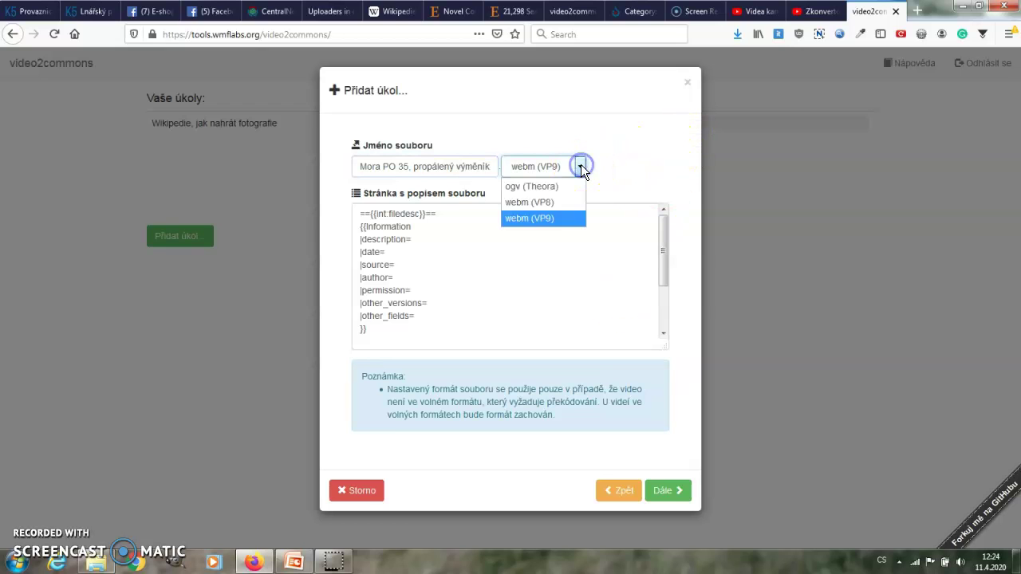
click(545, 215)
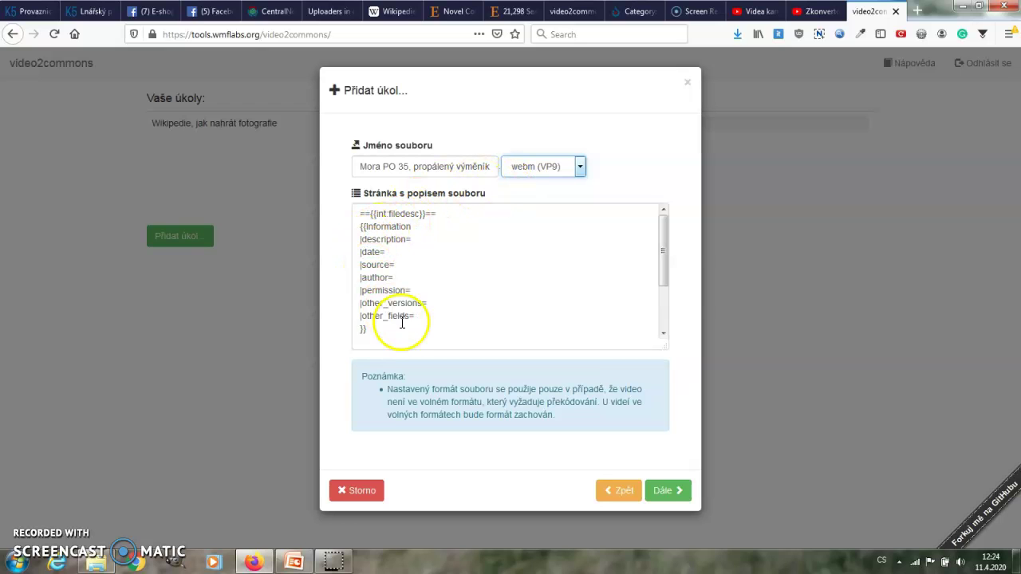
- Set the description field to "{{cs|Ukázka propáleného výměníku nové generace pro karmu Mora PO 35.}}"
click(416, 240)
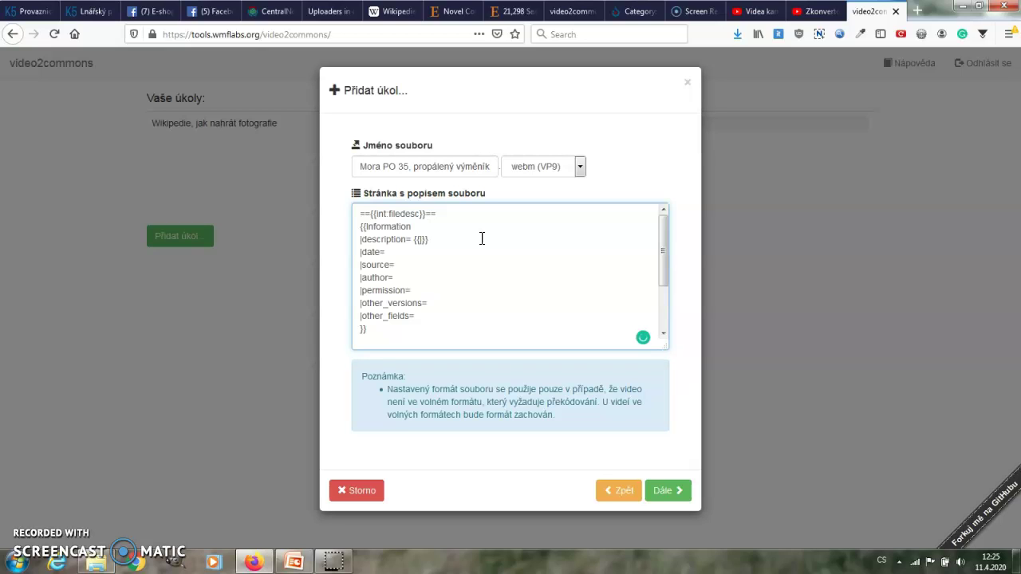
text(s)
text(Ukázka propáleného výměníku nové generace pro karmu Mora PO 3)
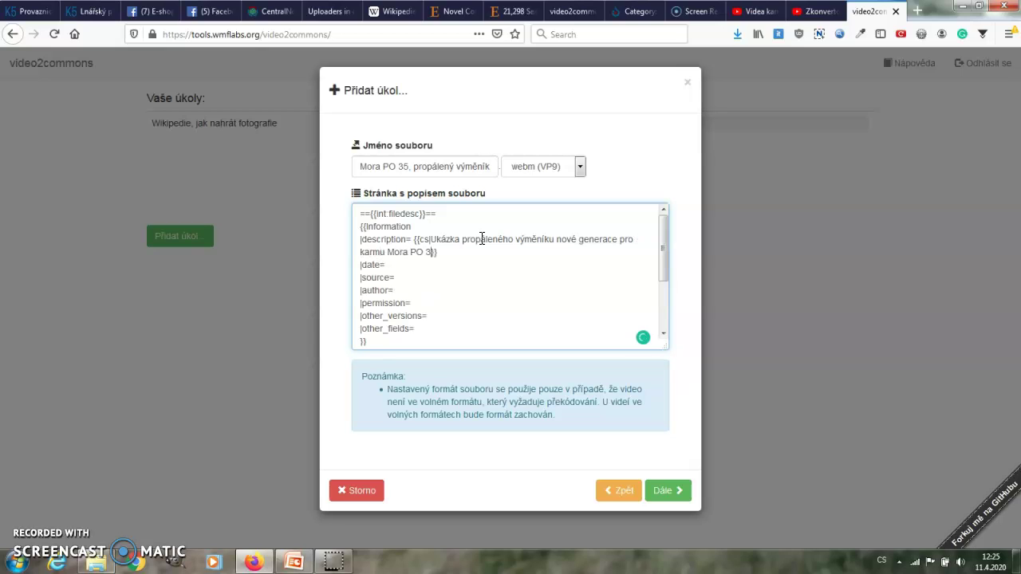
- Look up the date of the VID_20200126_122403 video in its Windows Explorer folder and return to the description form
click(388, 264)
click(95, 562)
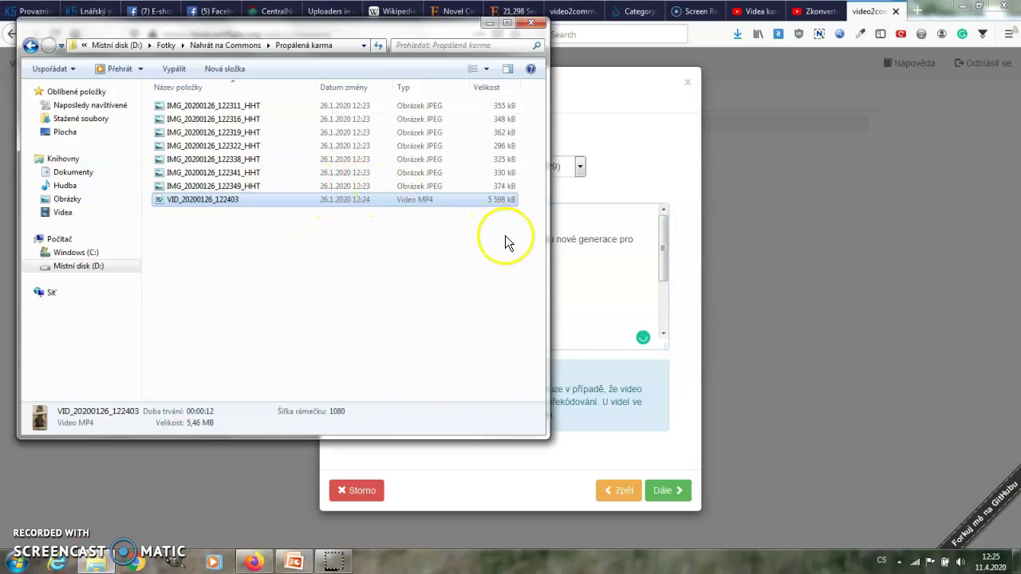
click(546, 260)
click(388, 264)
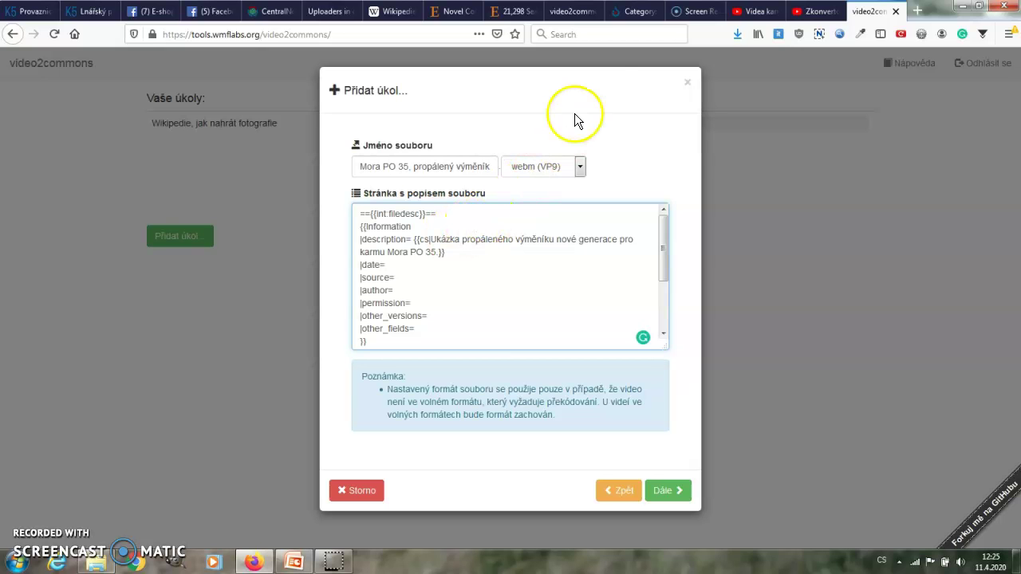
- Open the wikitext of "Kostnice, rekonstrukce (04).jpg" from the Sedlec Ossuary category to examine how its information fields are written
click(630, 14)
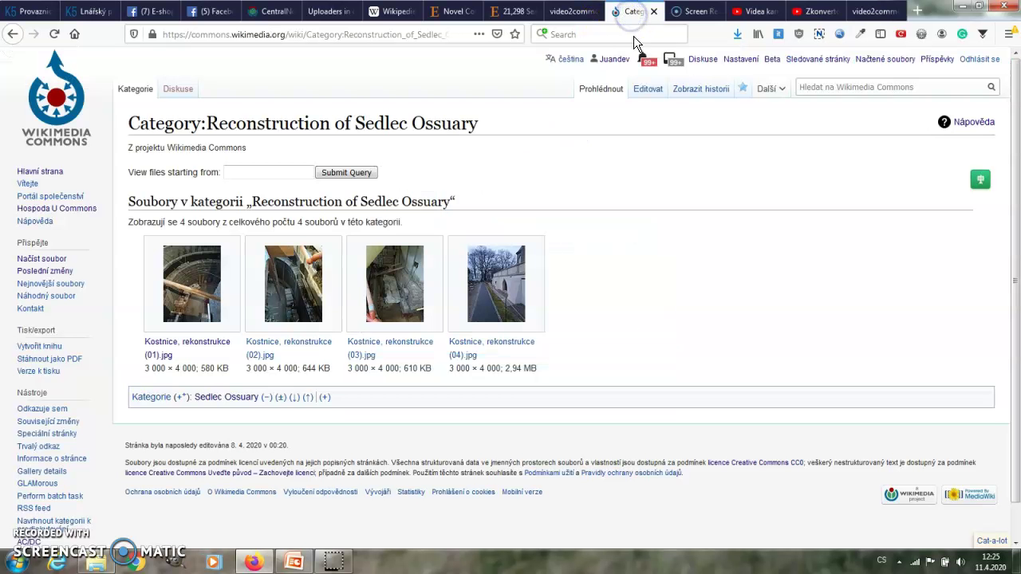
click(515, 277)
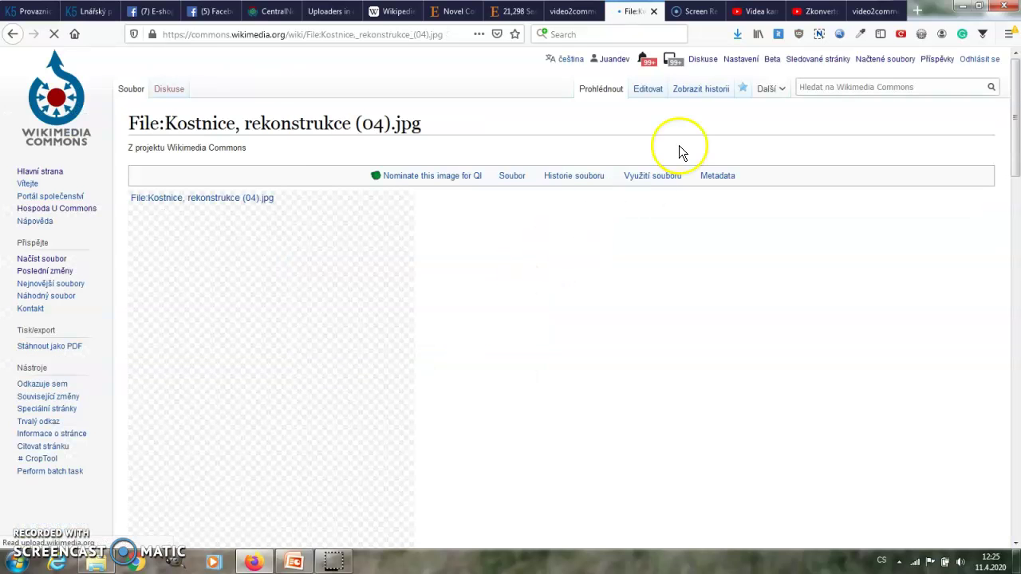
click(646, 96)
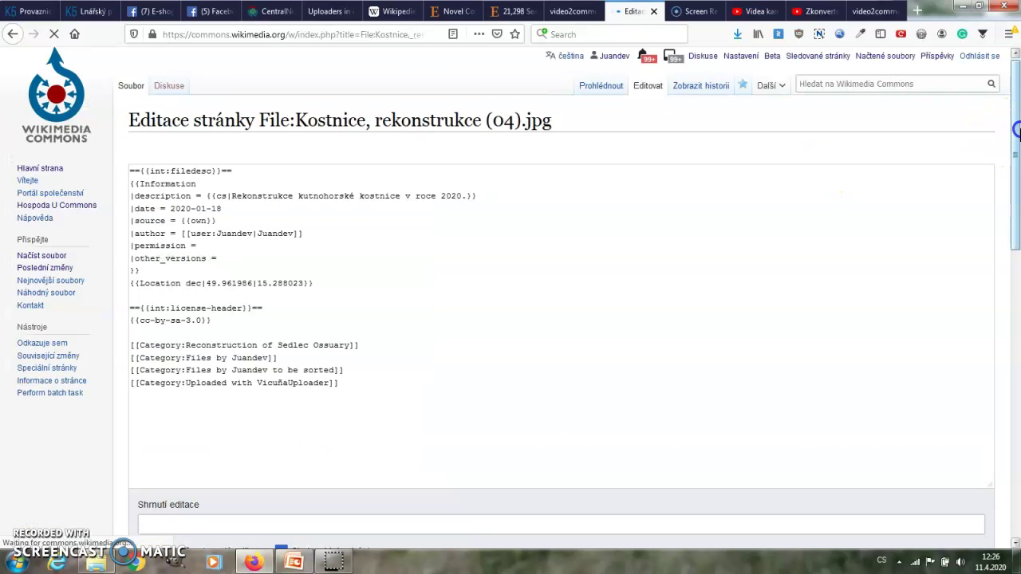
scroll(912, 178, down, 1)
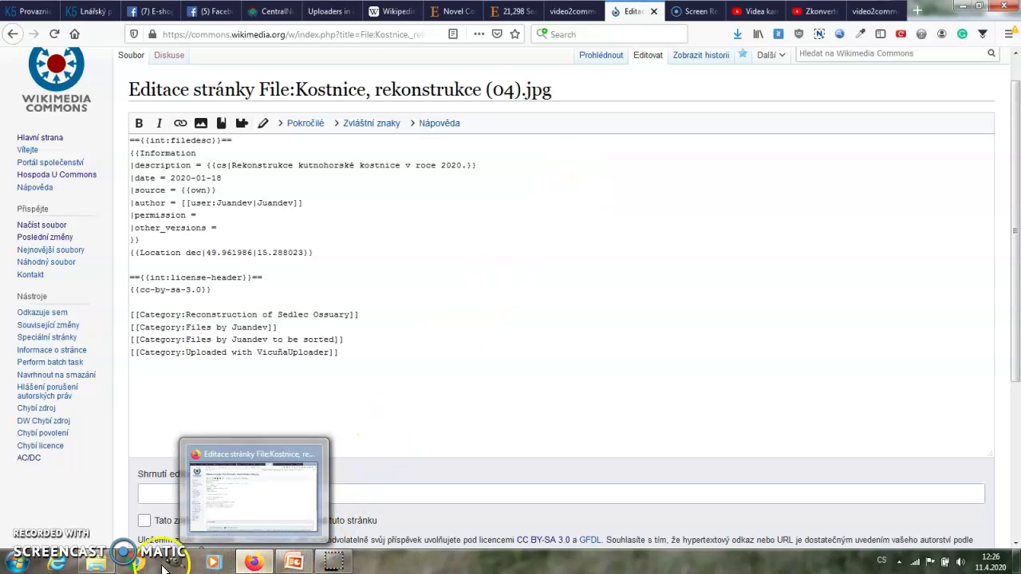
- Set the date field in the video2commons description to 2020-01-26, checking the video file's date and the reference page's date format
click(112, 555)
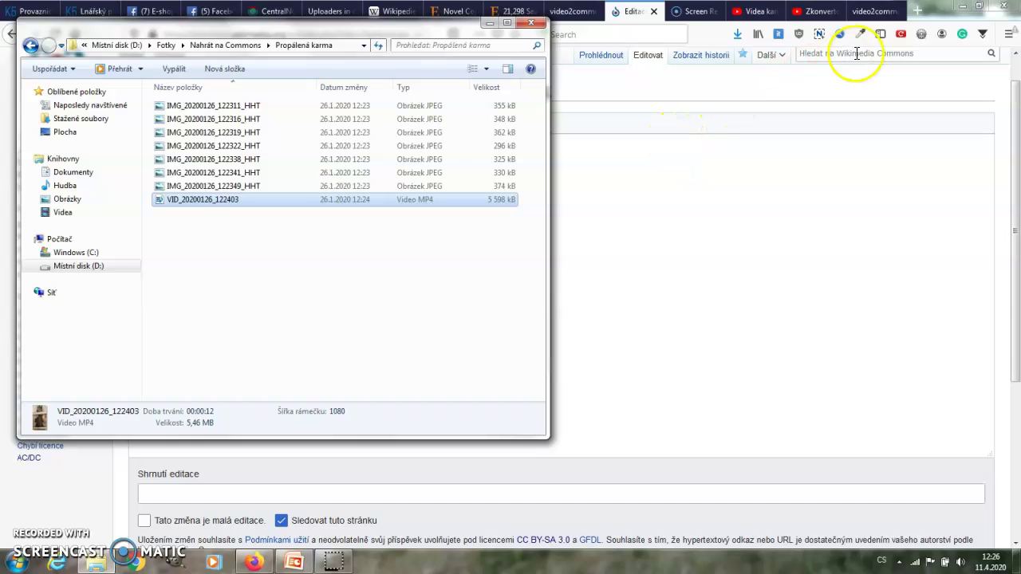
click(873, 11)
click(454, 270)
text(2020-26-0)
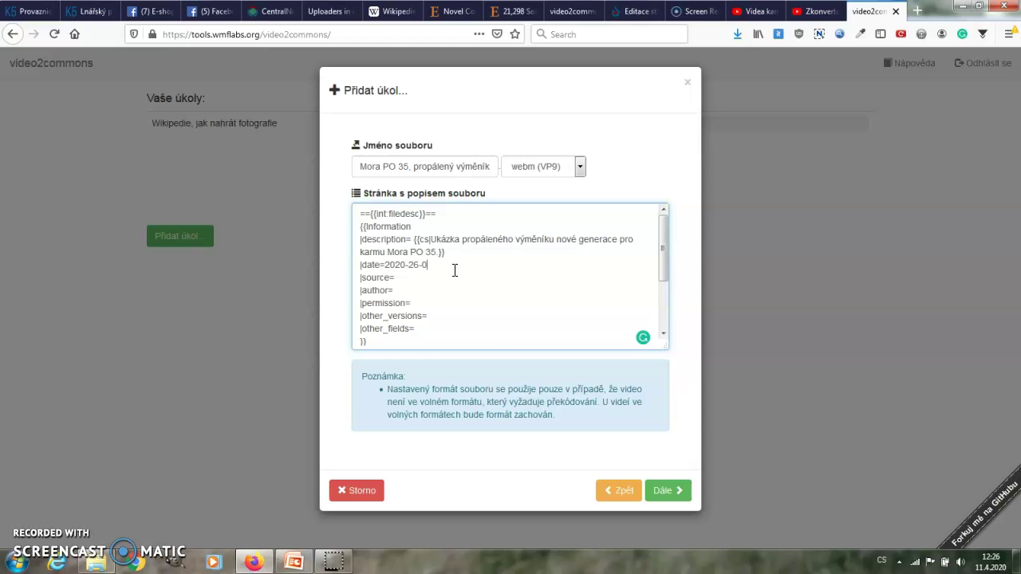
click(626, 11)
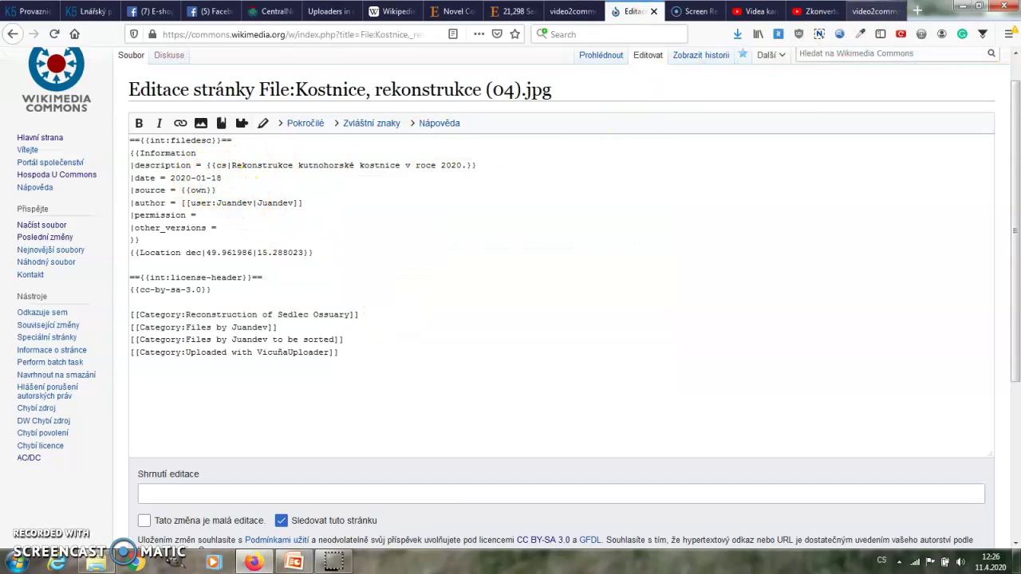
click(876, 11)
click(483, 258)
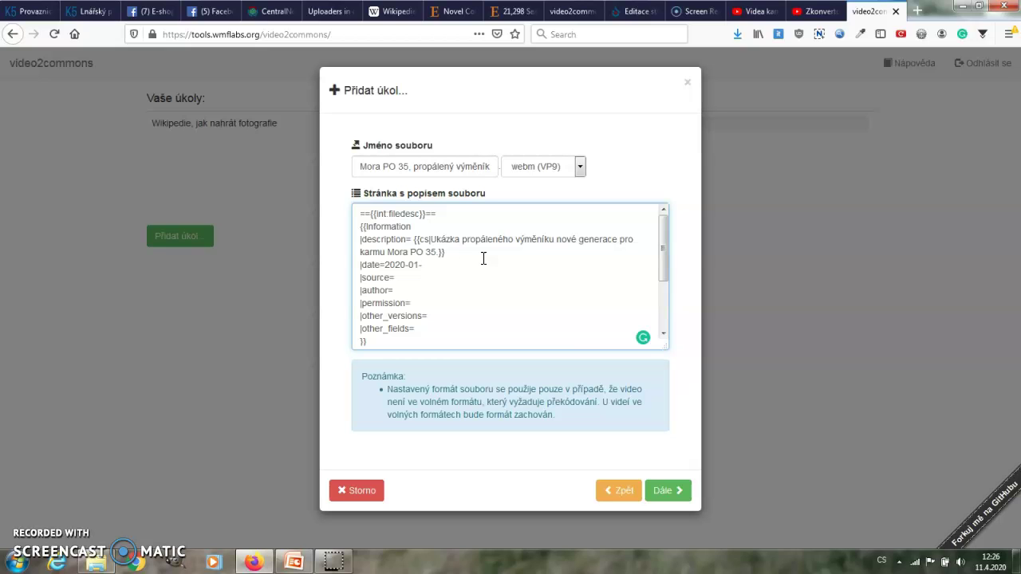
click(102, 563)
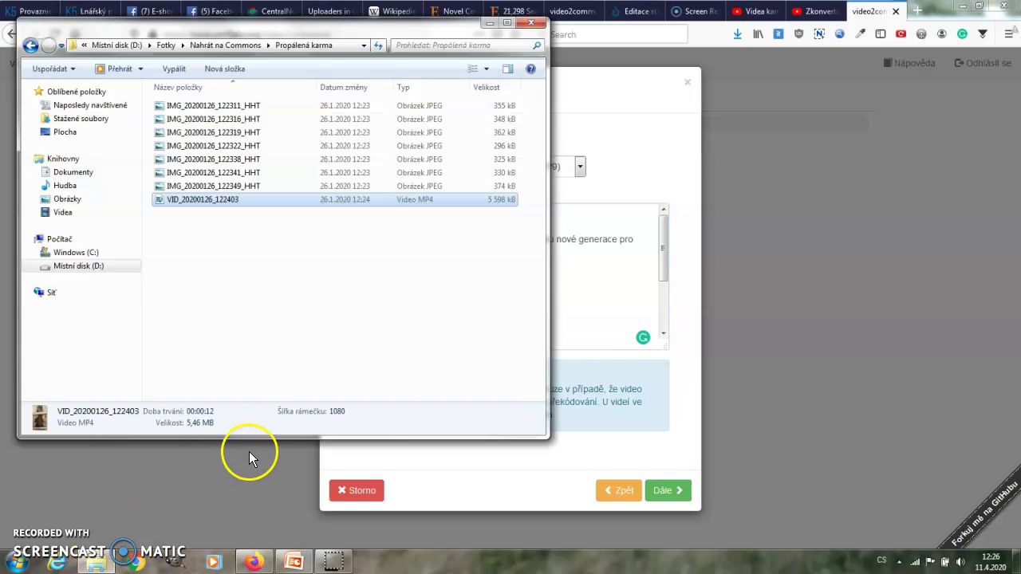
click(568, 301)
click(428, 264)
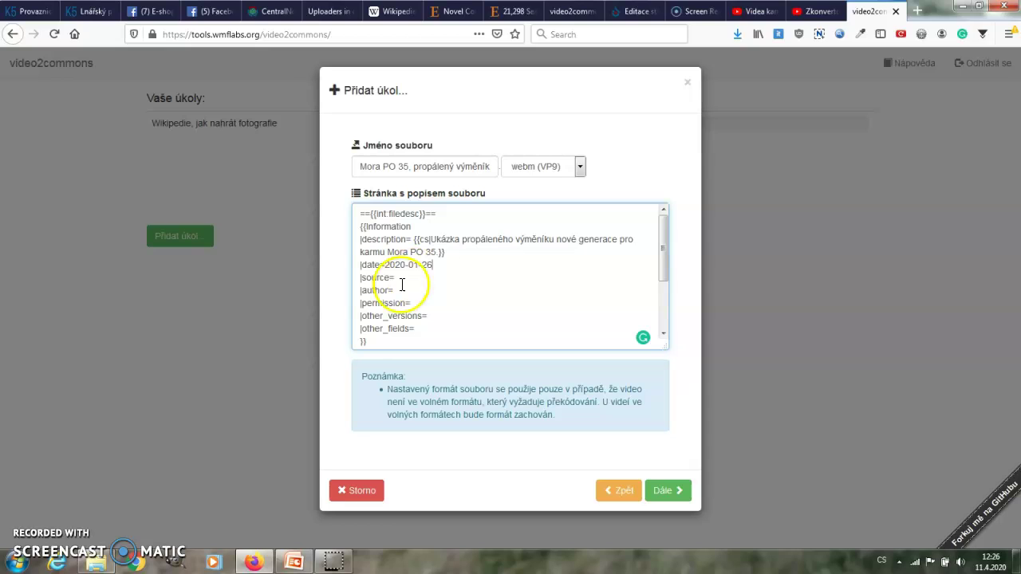
- Set the source field to {{own}} and copy the author's user link from the reference page's wikitext into the author field
click(403, 280)
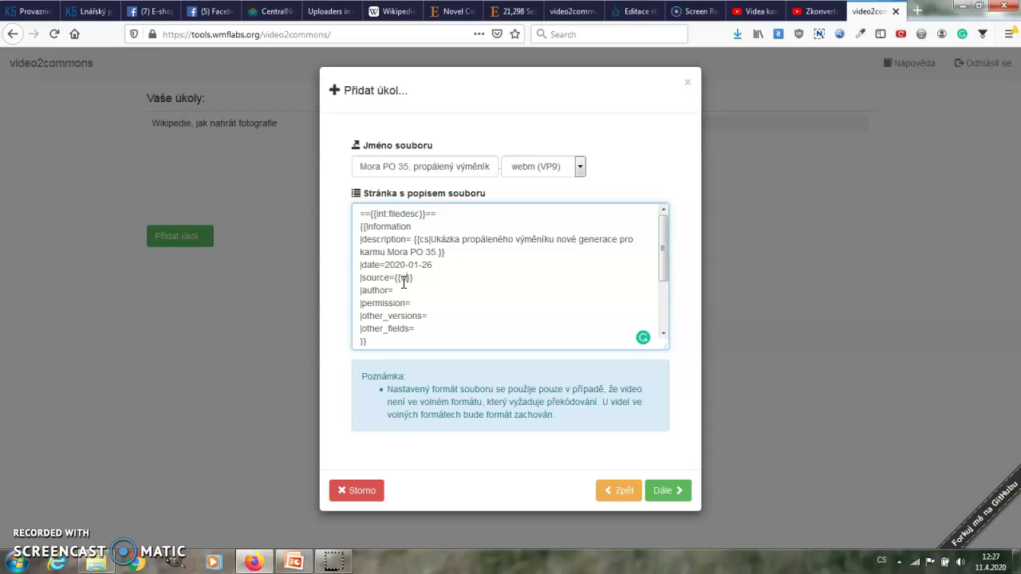
key(Delete)
click(394, 290)
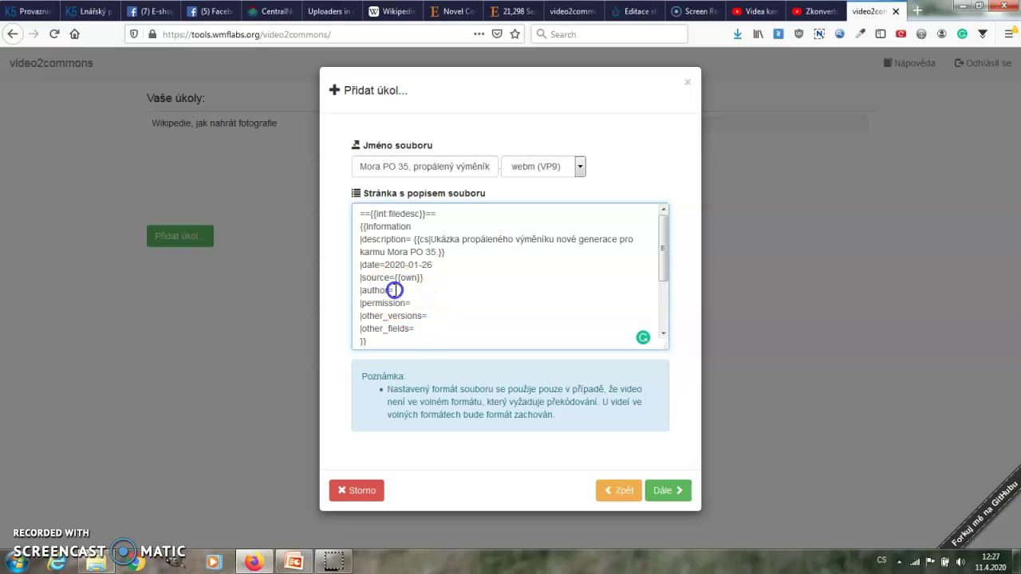
click(645, 16)
drag(315, 204, 181, 208)
key(ctrl+c)
click(874, 11)
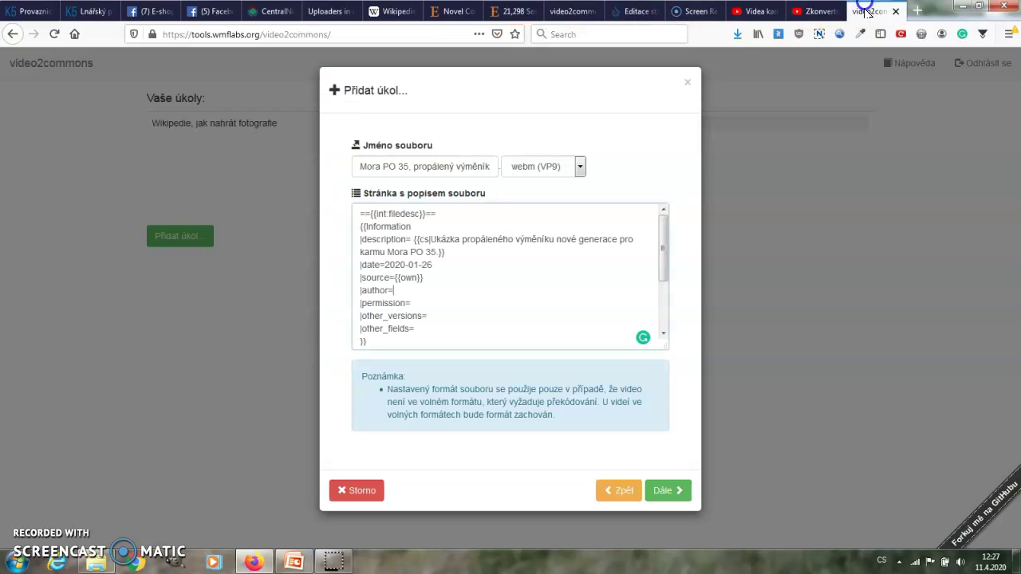
click(453, 295)
key(ctrl+v)
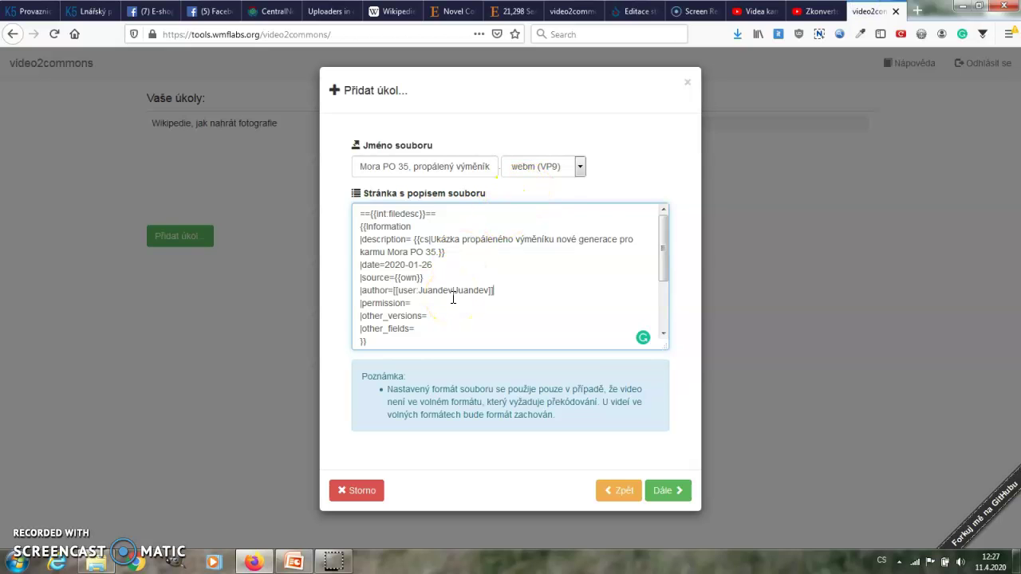
- Replace the placeholder license template and {{LicenseReview}} with {{cc-by-sa-3.0}} copied from the reference page's wikitext
drag(668, 276, 662, 317)
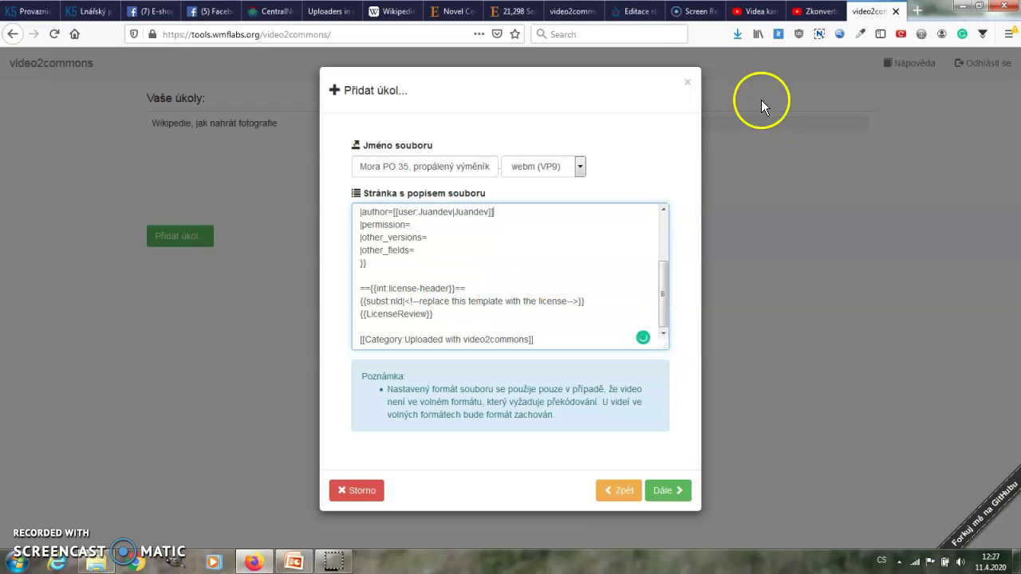
click(635, 16)
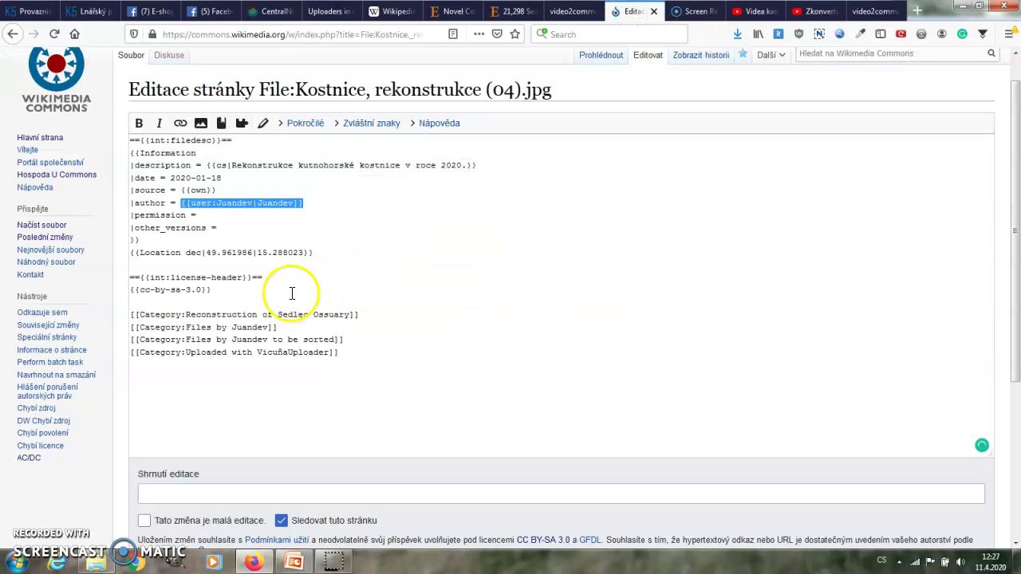
drag(218, 296, 112, 295)
key(ctrl+c)
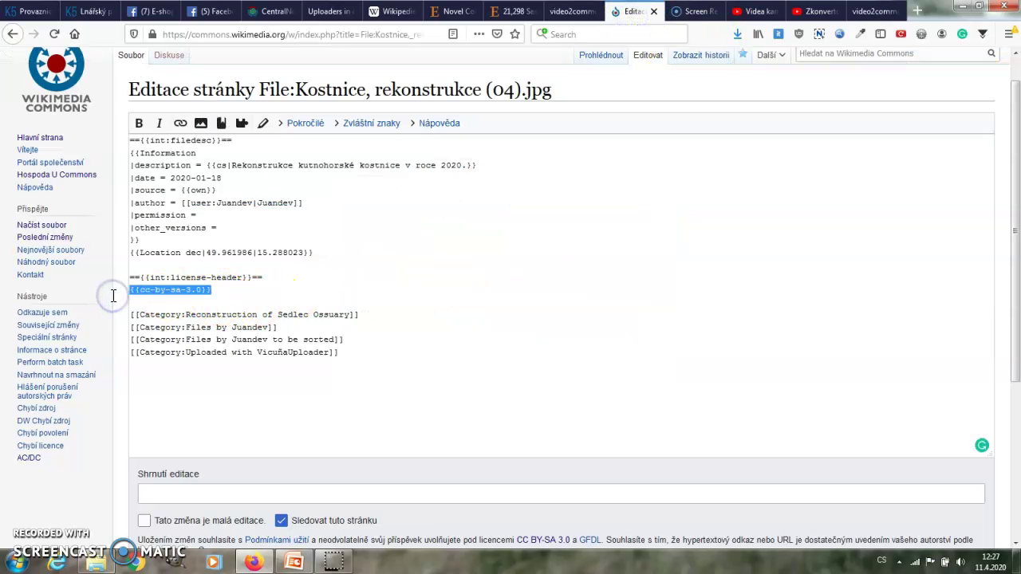
click(866, 11)
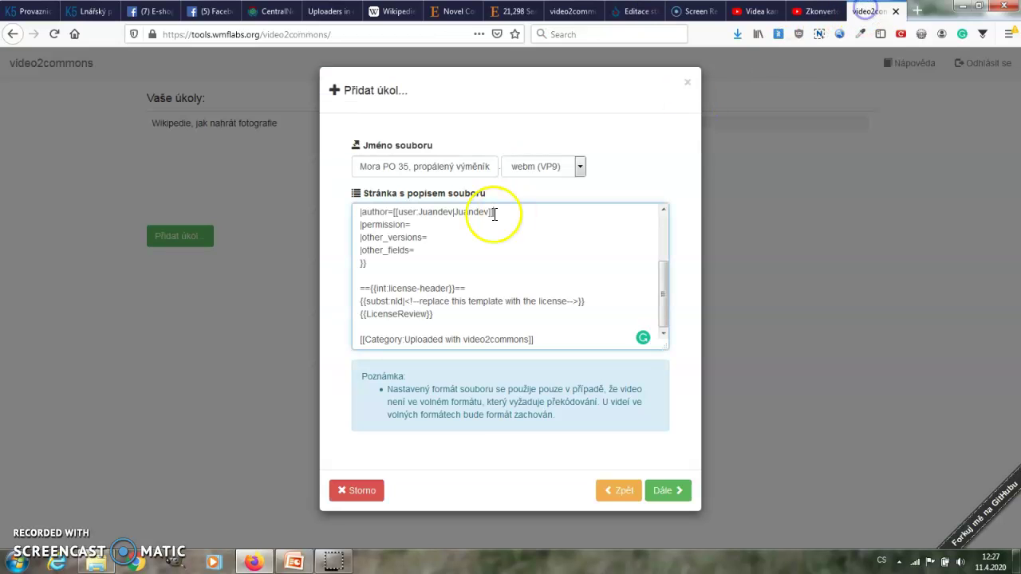
drag(435, 315, 346, 303)
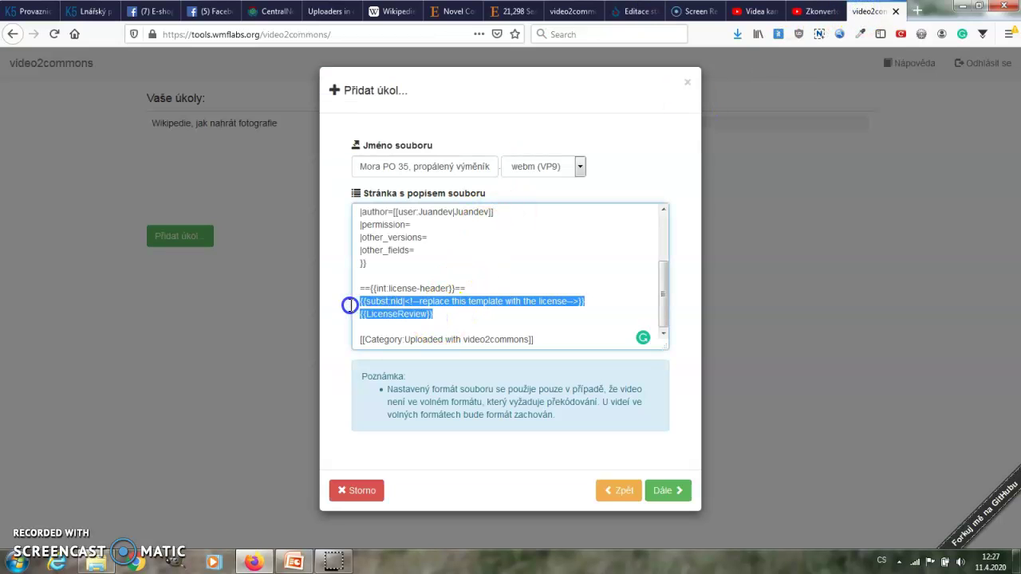
key(ctrl+v)
- Copy the reference page's two author categories, "Files by" and "Files by … to be sorted", below the "Uploaded with video2commons" category
drag(662, 300, 662, 316)
click(558, 342)
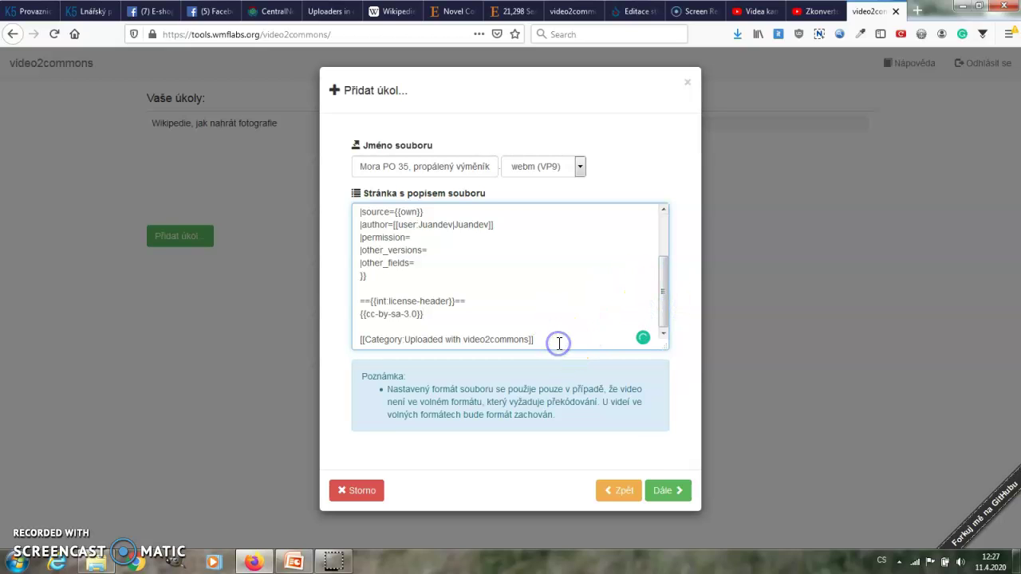
key(Return)
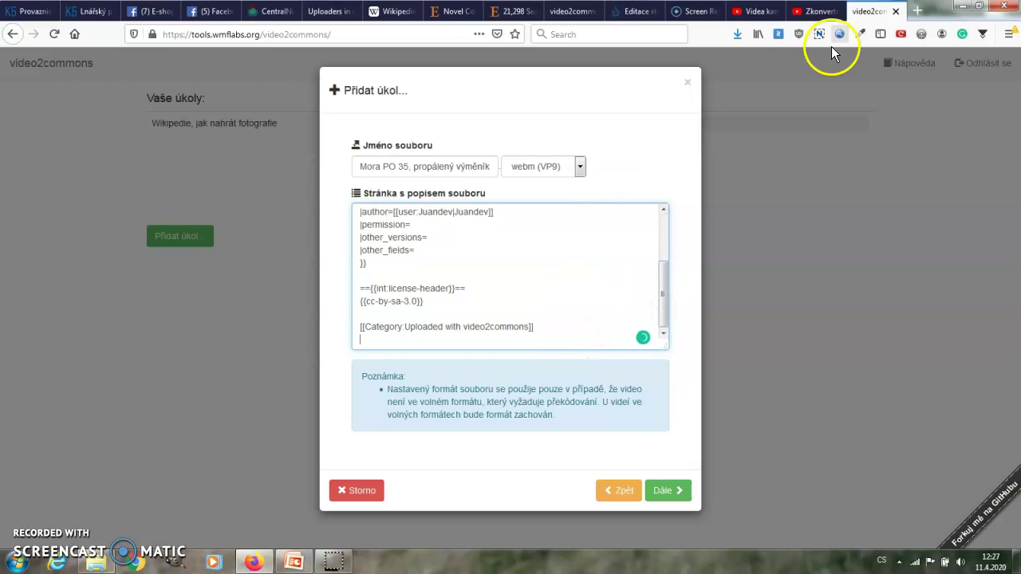
click(643, 12)
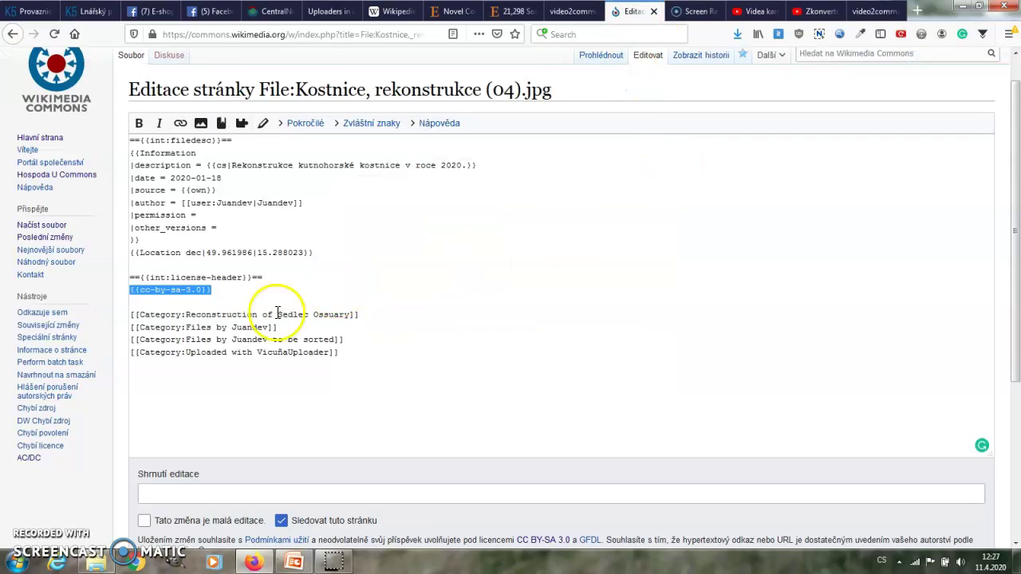
drag(130, 327, 352, 343)
key(ctrl+c)
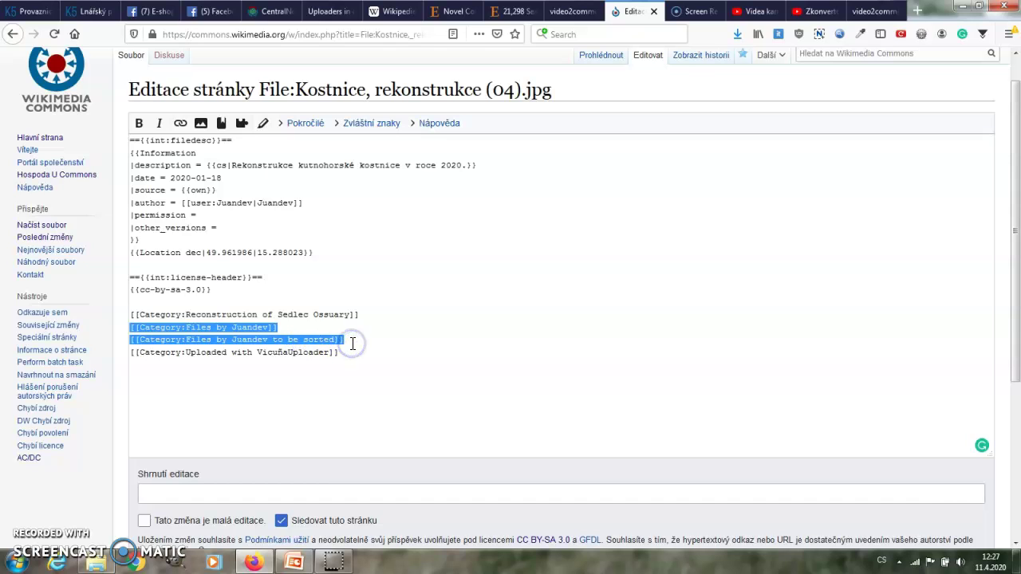
click(871, 11)
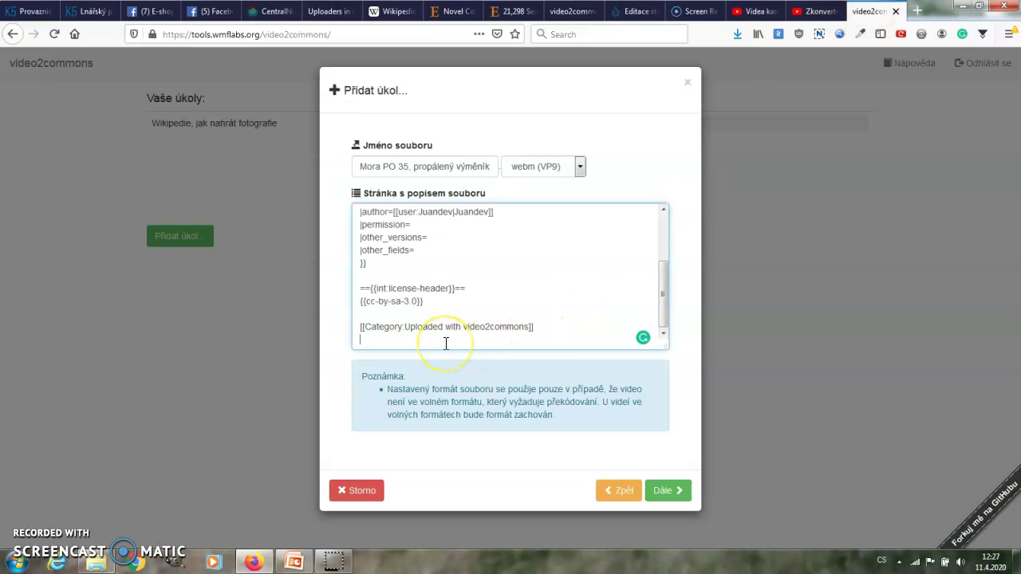
key(ctrl+v)
scroll(544, 337, down, 1)
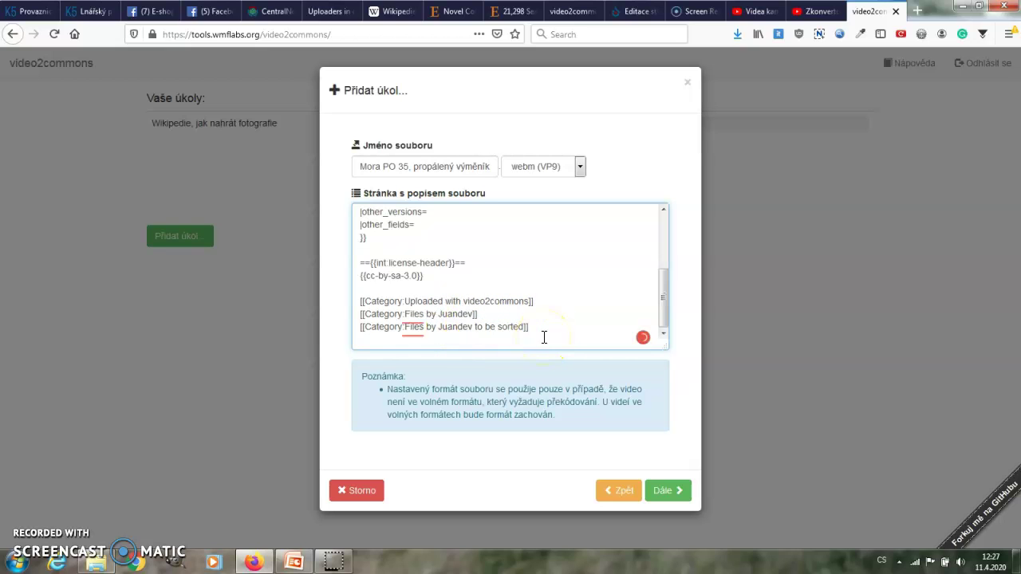
- Add a "Videos by" category for the same author at the end, followed by another copy of the author's "Files by" category line
drag(477, 314, 348, 313)
key(ctrl+c)
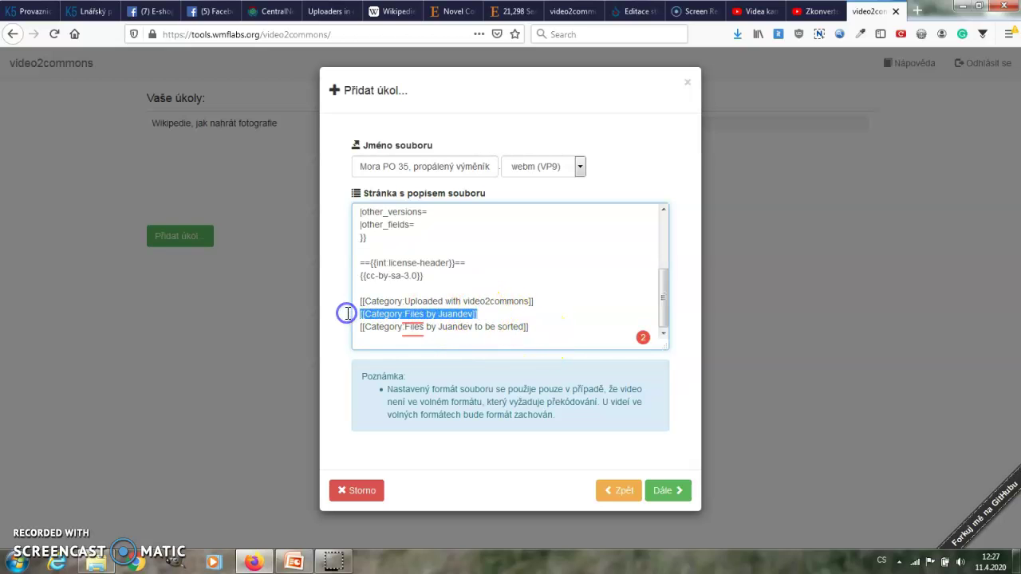
click(360, 343)
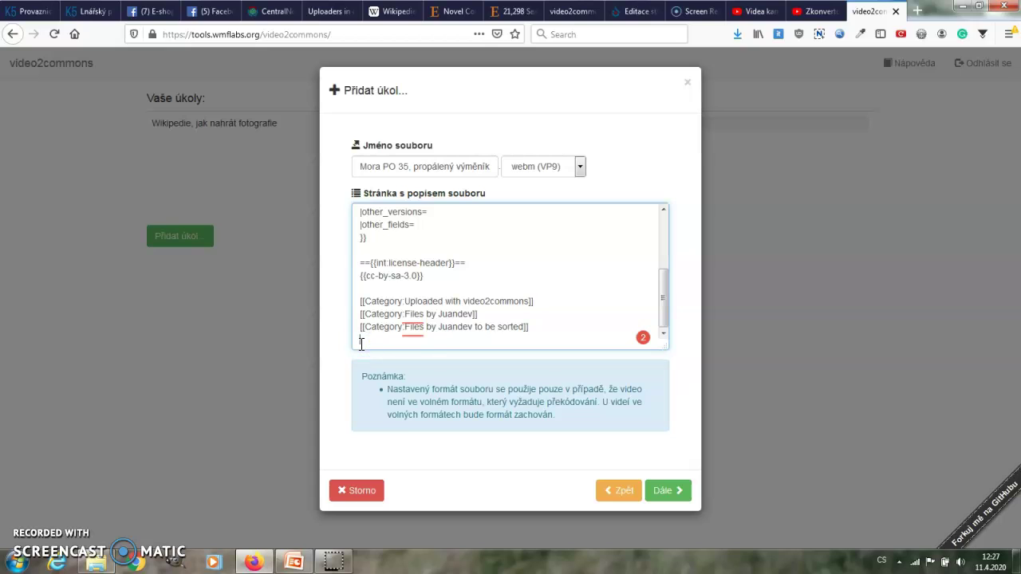
key(ctrl+v)
drag(404, 340, 437, 341)
text(Videos by)
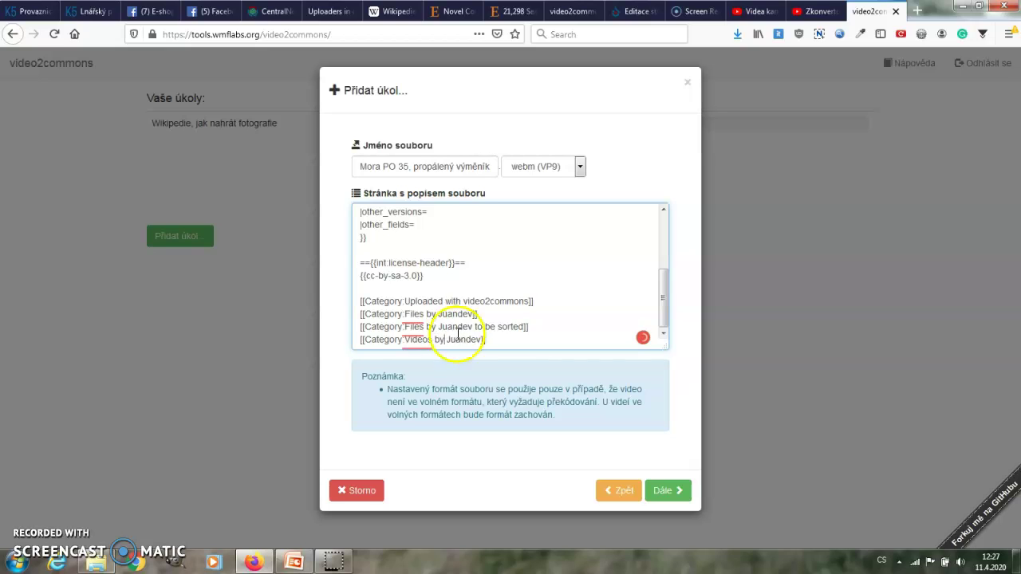
click(500, 343)
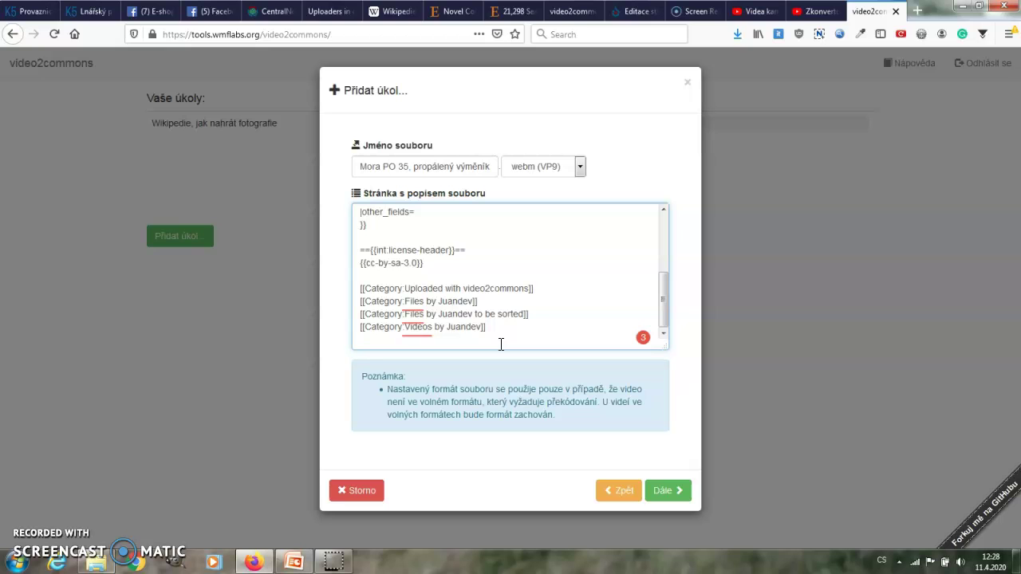
key(ctrl+v)
click(383, 345)
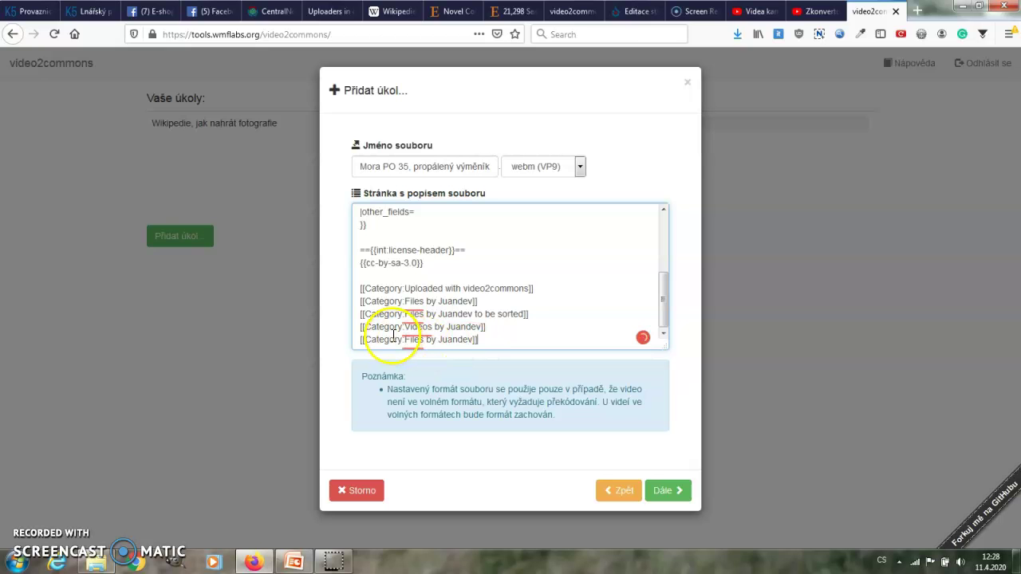
- Find Category:Mora PO 35 on Wikimedia Commons and copy the name of its subcategory "Heat exchangers (Mora PO 35)"
click(634, 11)
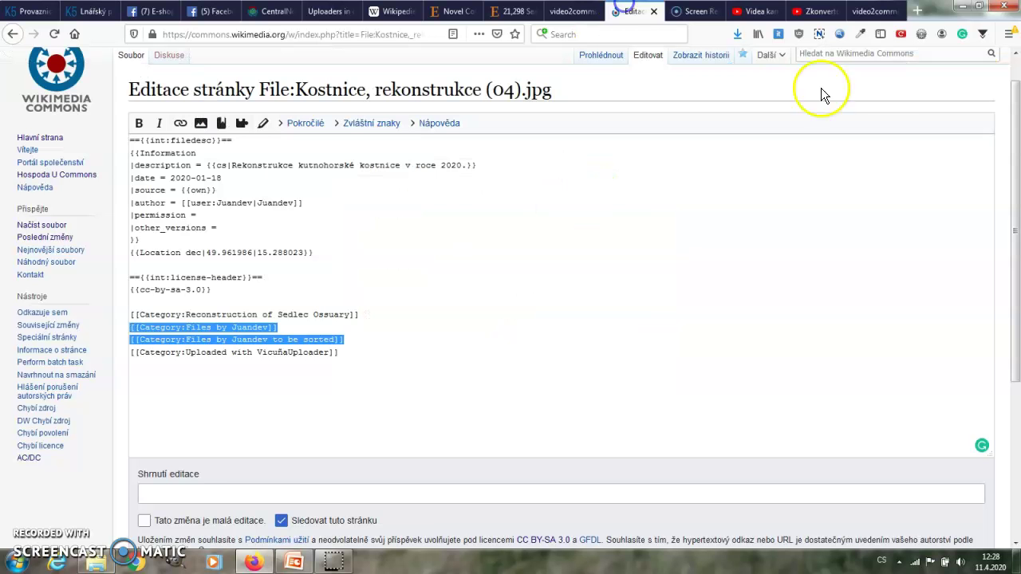
scroll(1001, 168, up, 1)
click(874, 86)
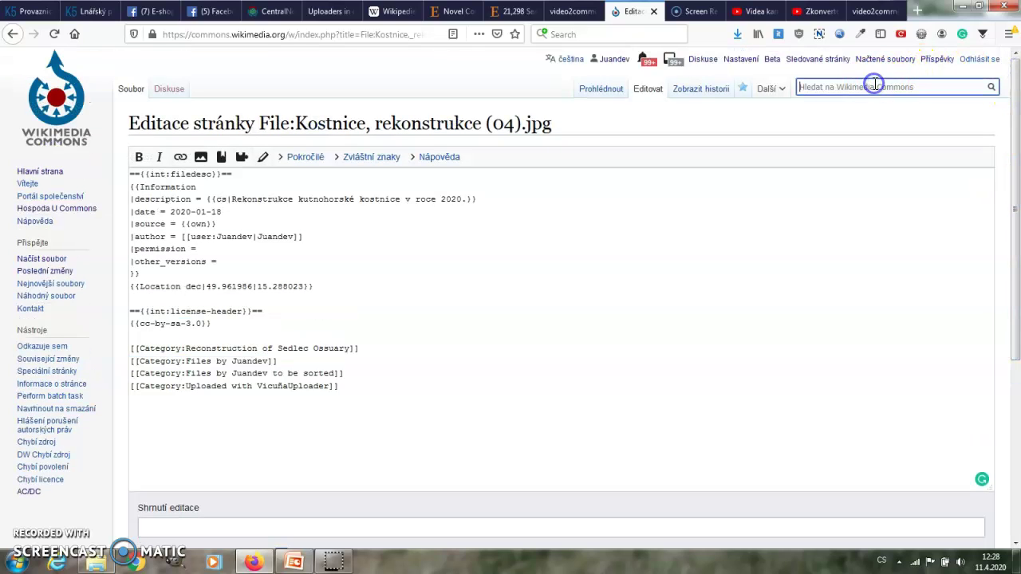
text(category:mora)
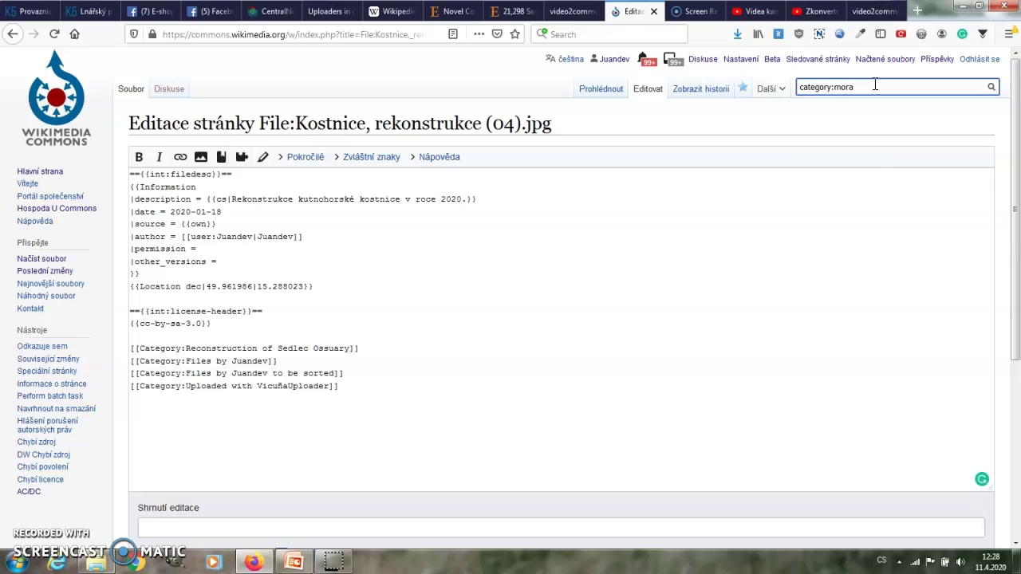
text(po)
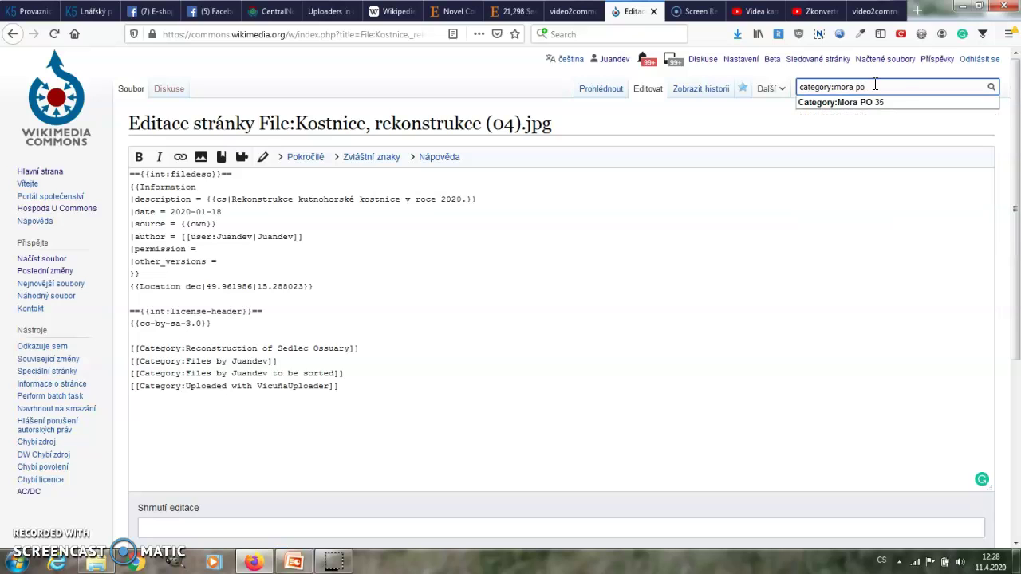
click(882, 100)
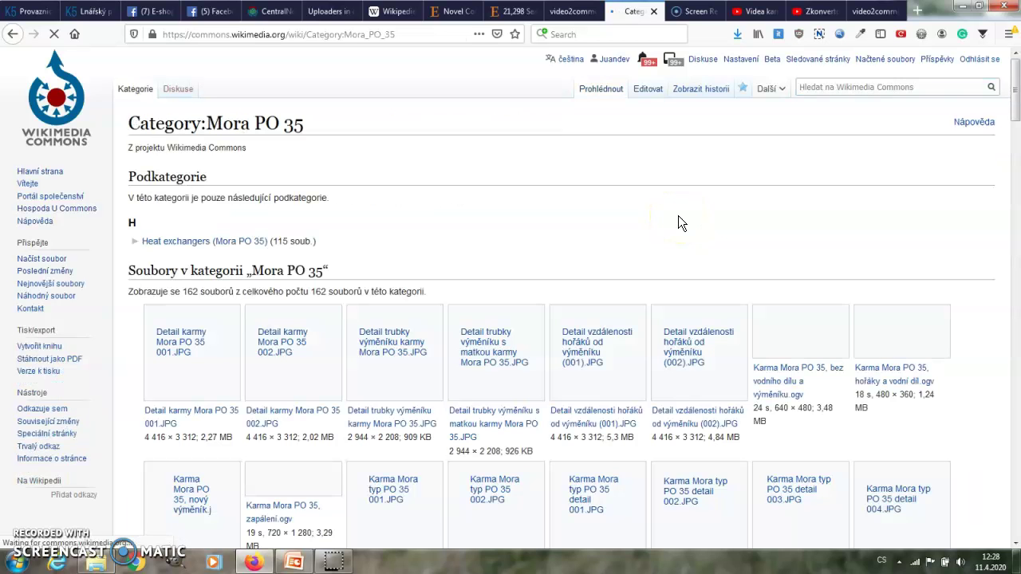
click(216, 241)
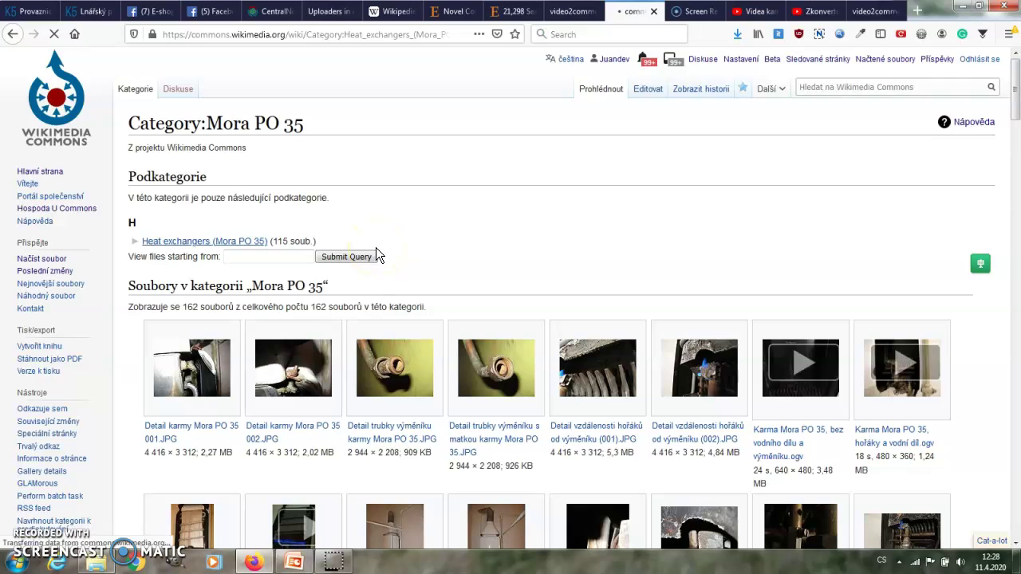
drag(456, 123, 252, 123)
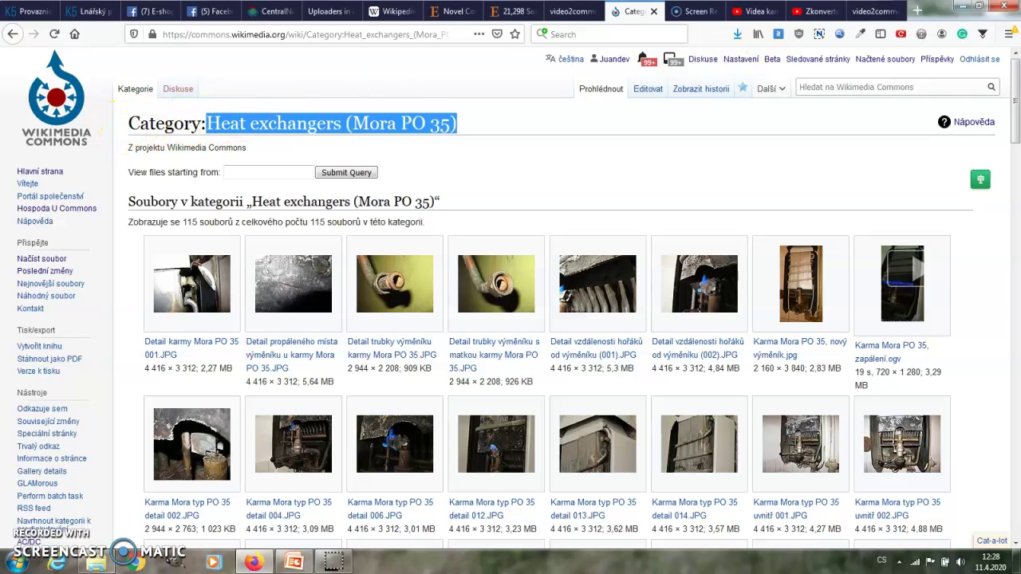
- Change the last category line in the video2commons description to "Heat exchangers (Mora PO 35)"
click(878, 12)
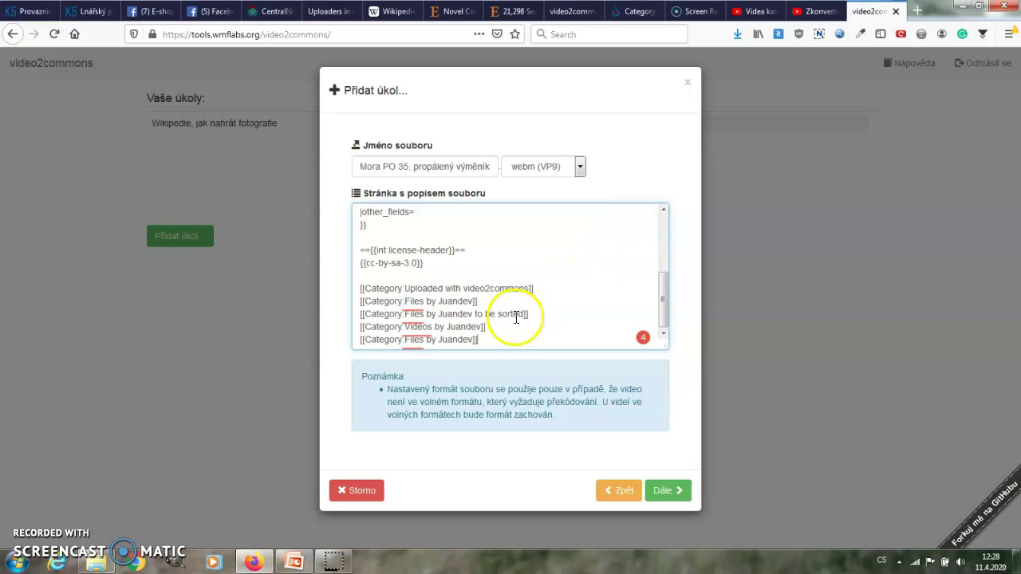
mouse_move(410, 341)
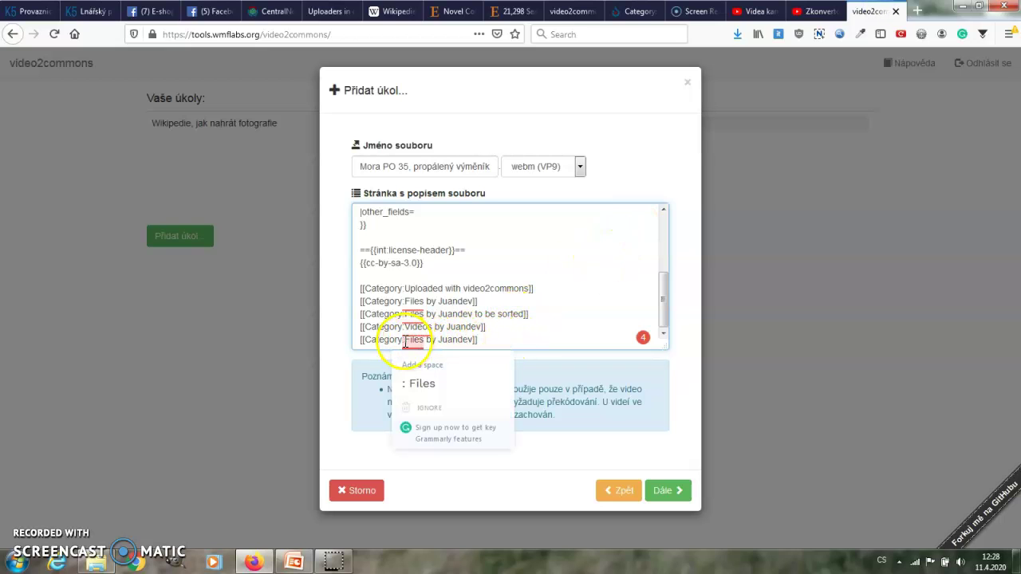
drag(452, 340, 468, 343)
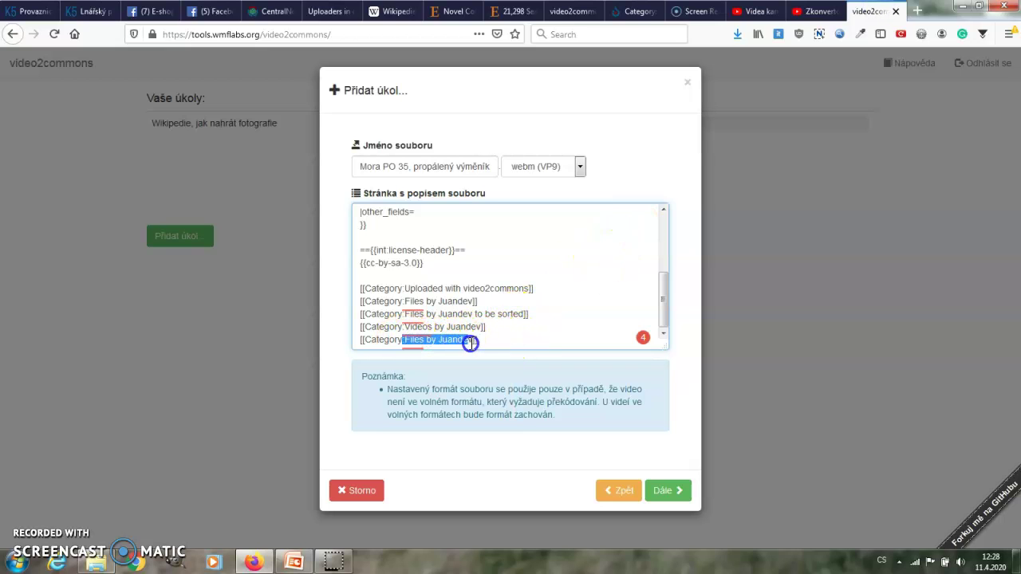
text(Heat exchangers (Mora PO 35))
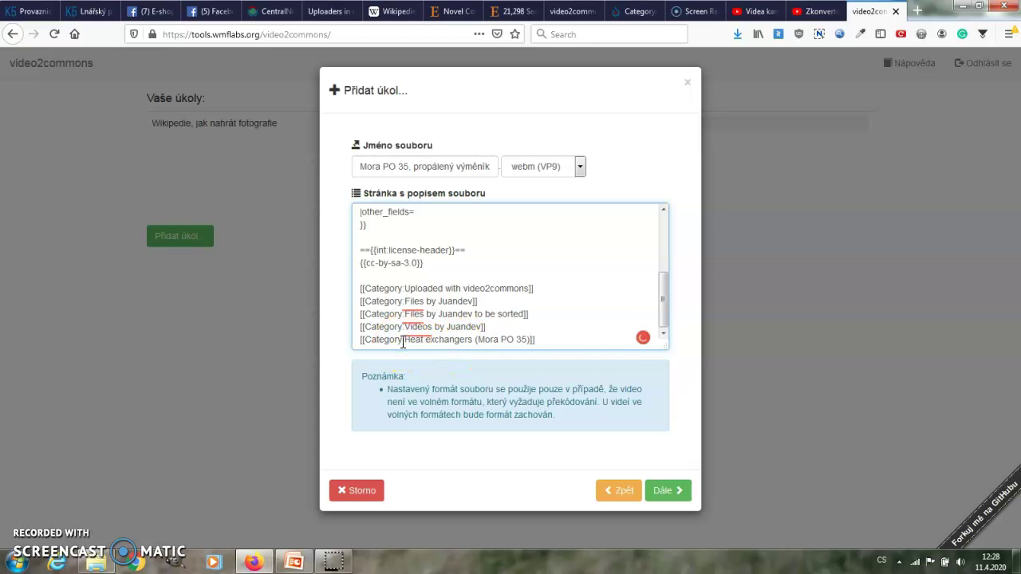
- Review the completed description page and the task summary, and confirm the video2commons upload task
drag(666, 304, 658, 213)
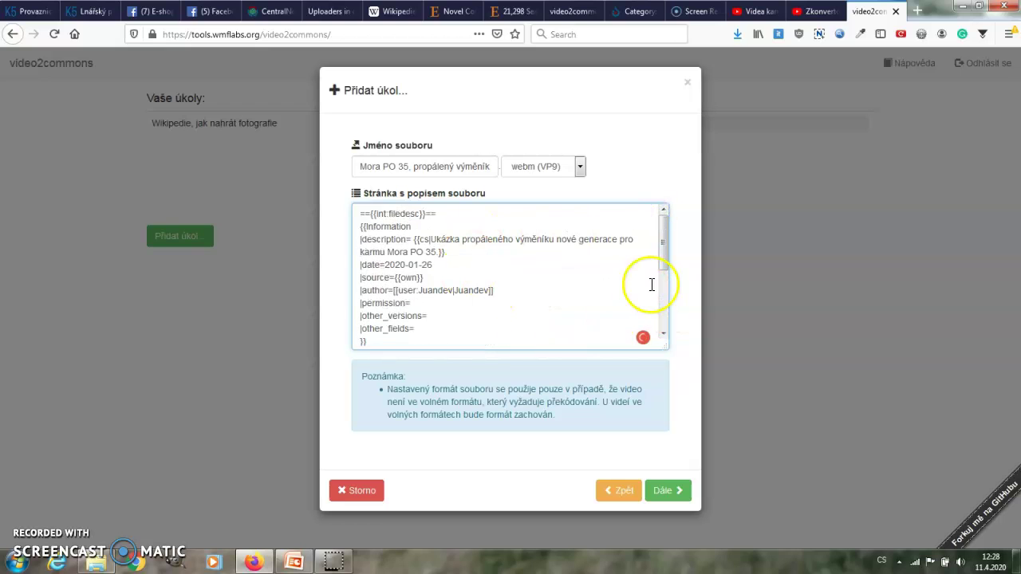
drag(662, 254, 666, 324)
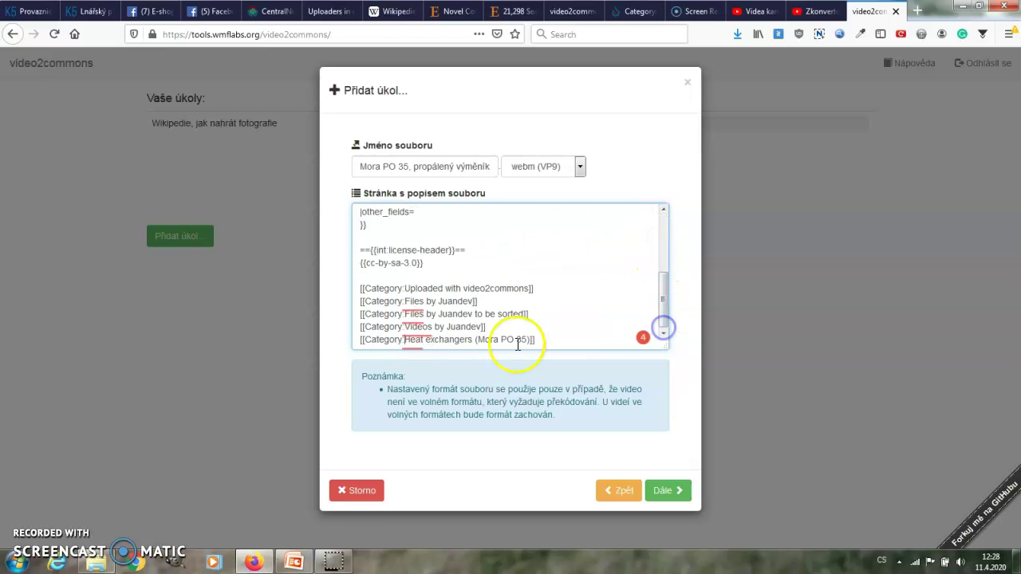
click(670, 491)
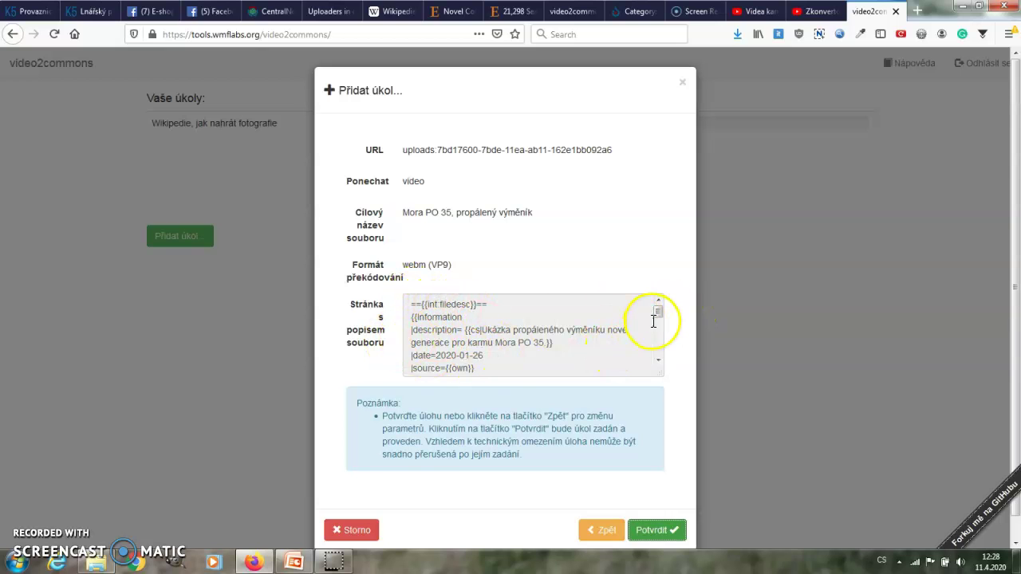
drag(658, 313, 664, 292)
click(657, 533)
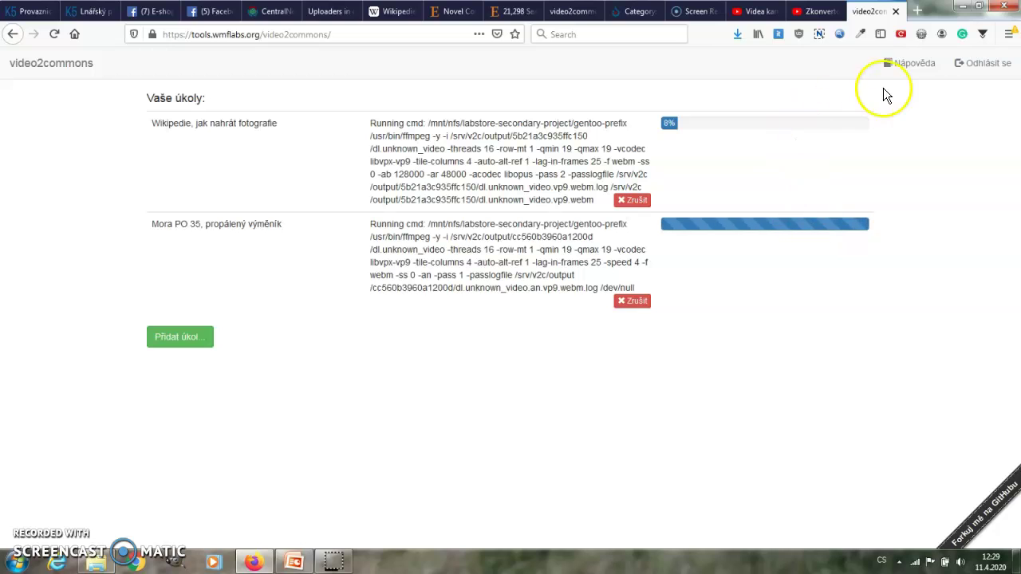
click(917, 12)
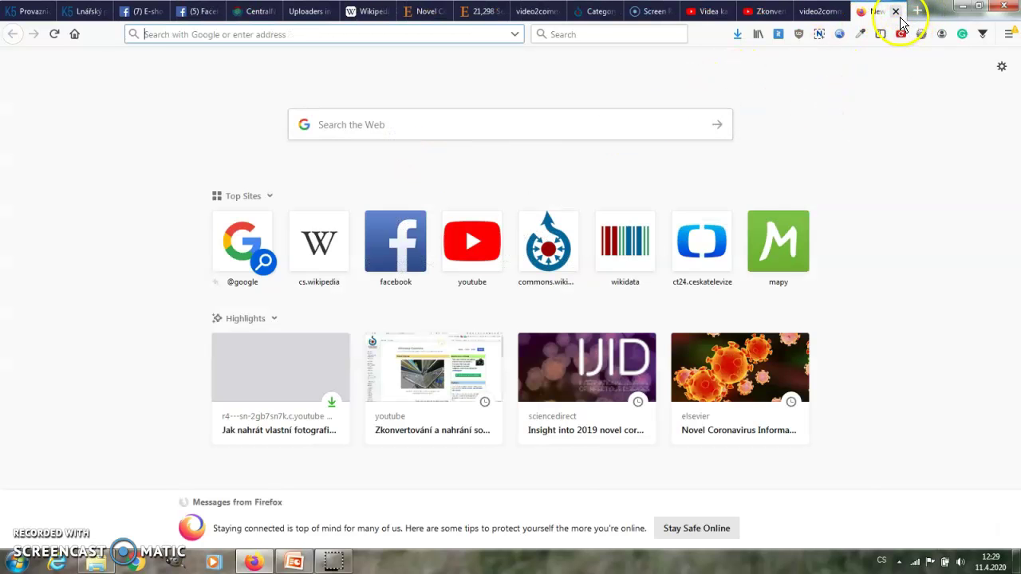
click(894, 12)
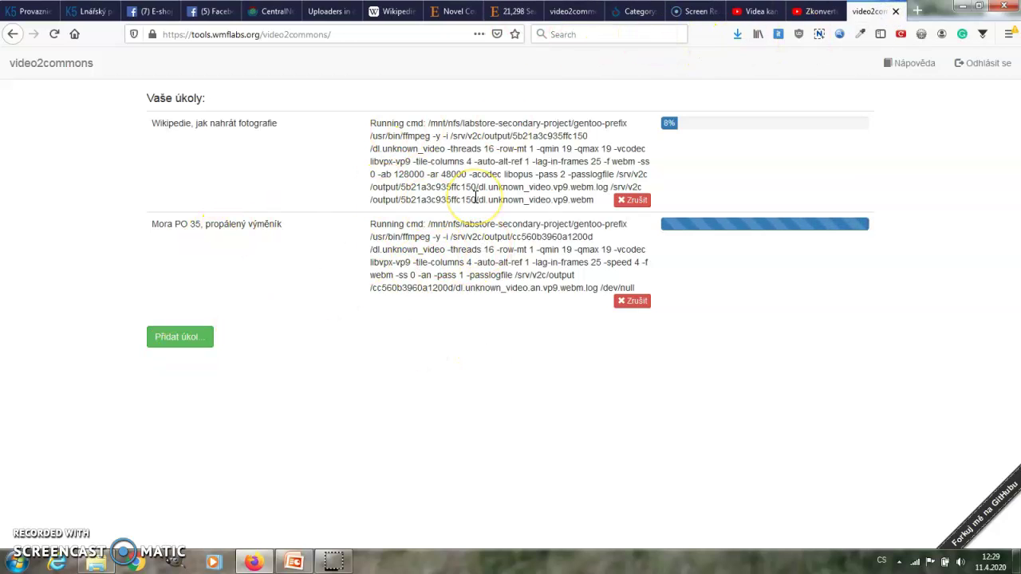
click(452, 257)
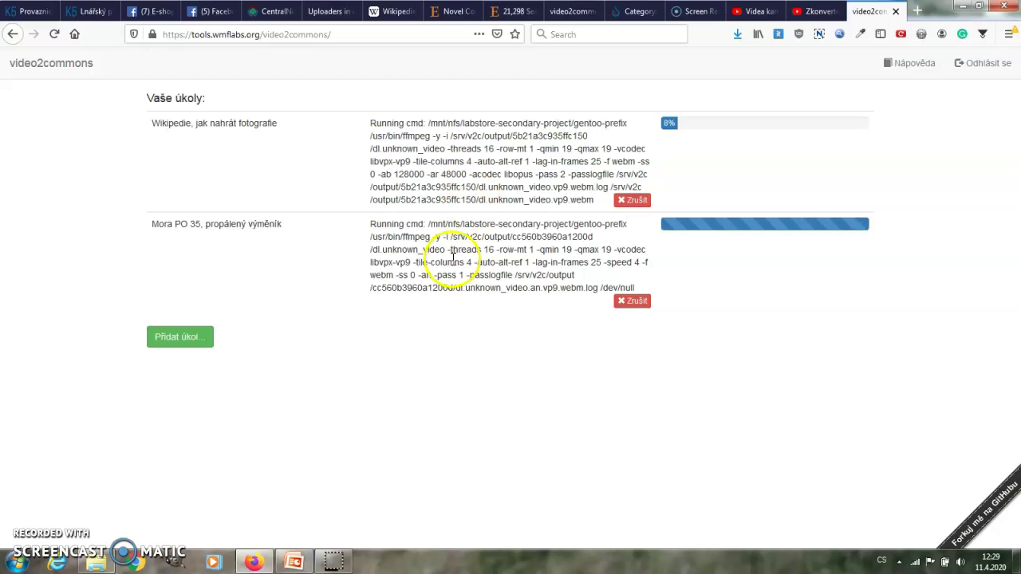